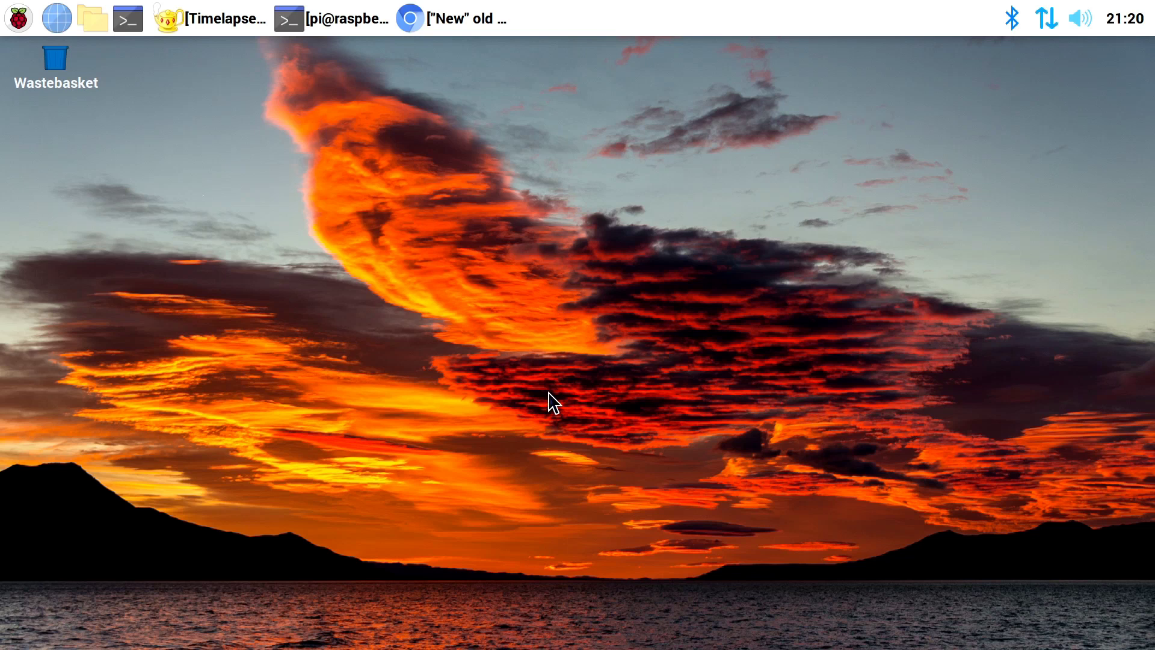
Switch to the Chromium Raspberry Pi OS (Legacy) article and highlight its 'Also…' legacy camera paragraph.
{"action": "left_click", "coordinate": [432, 20]}
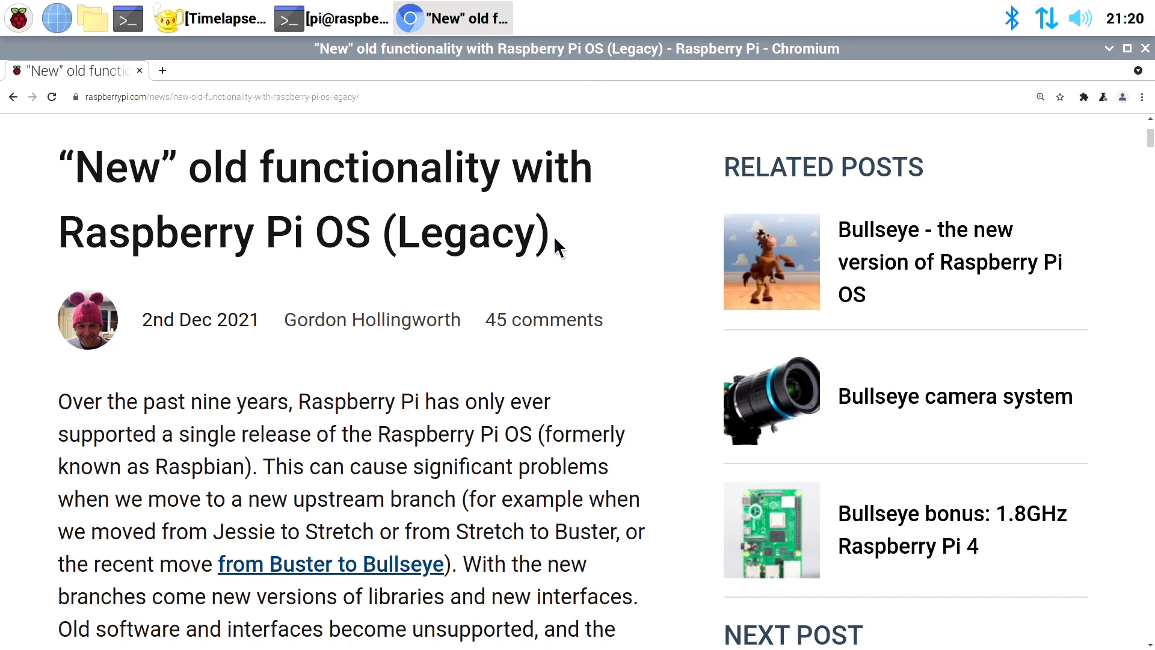
{"action": "left_click_drag", "start_coordinate": [521, 243], "coordinate": [60, 243]}
{"action": "scroll", "coordinate": [523, 407], "scroll_direction": "down", "scroll_amount": 15}
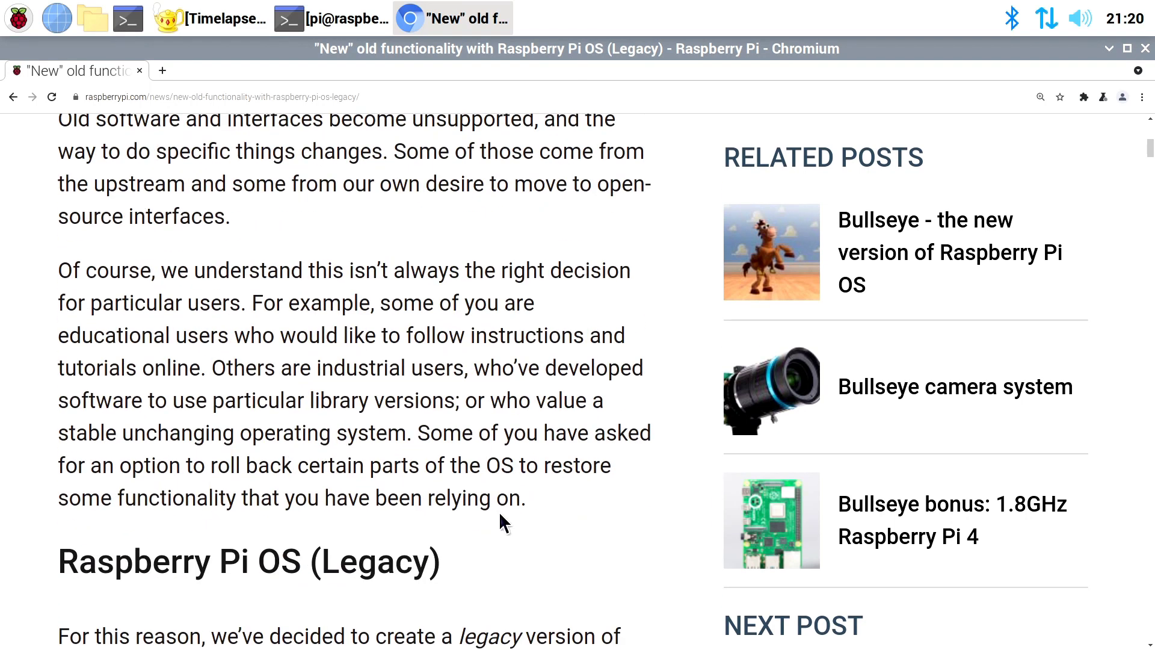
{"action": "scroll", "coordinate": [485, 531], "scroll_direction": "down", "scroll_amount": 14}
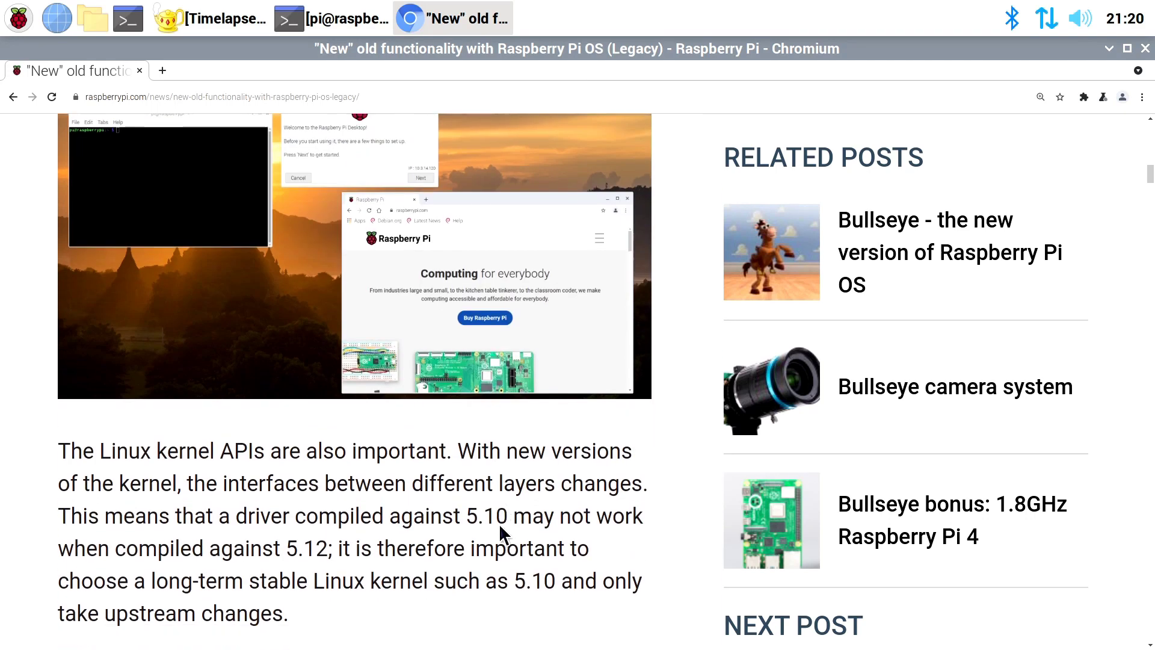
{"action": "scroll", "coordinate": [505, 530], "scroll_direction": "down", "scroll_amount": 12}
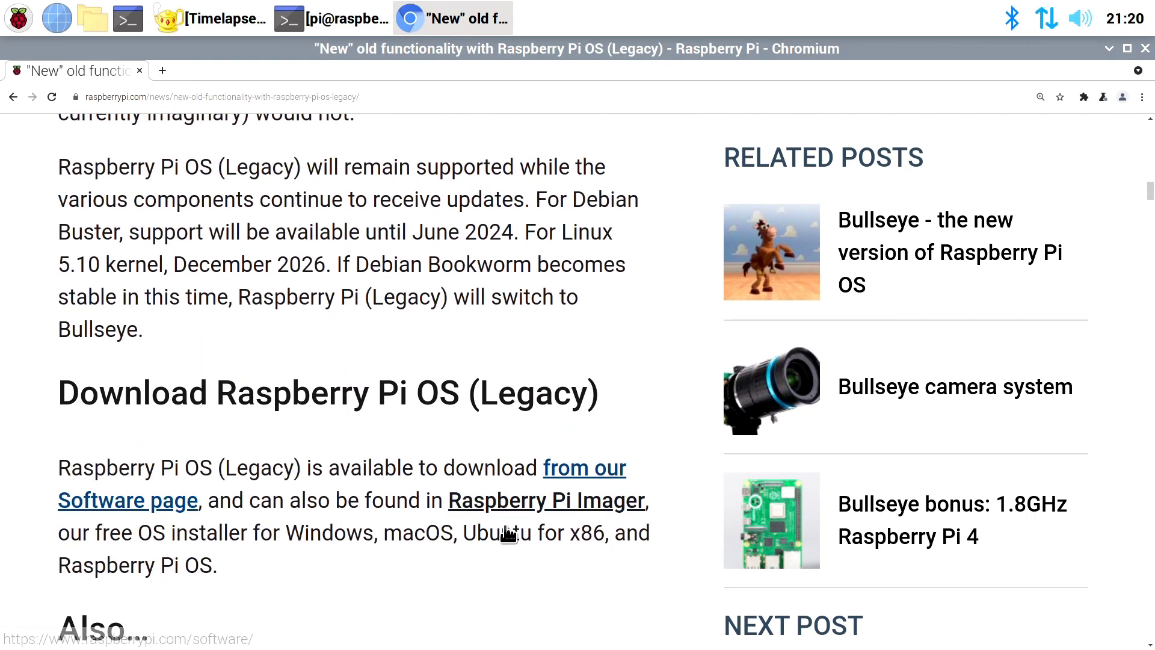
{"action": "scroll", "coordinate": [513, 532], "scroll_direction": "down", "scroll_amount": 3}
{"action": "left_click_drag", "start_coordinate": [428, 537], "coordinate": [39, 370]}
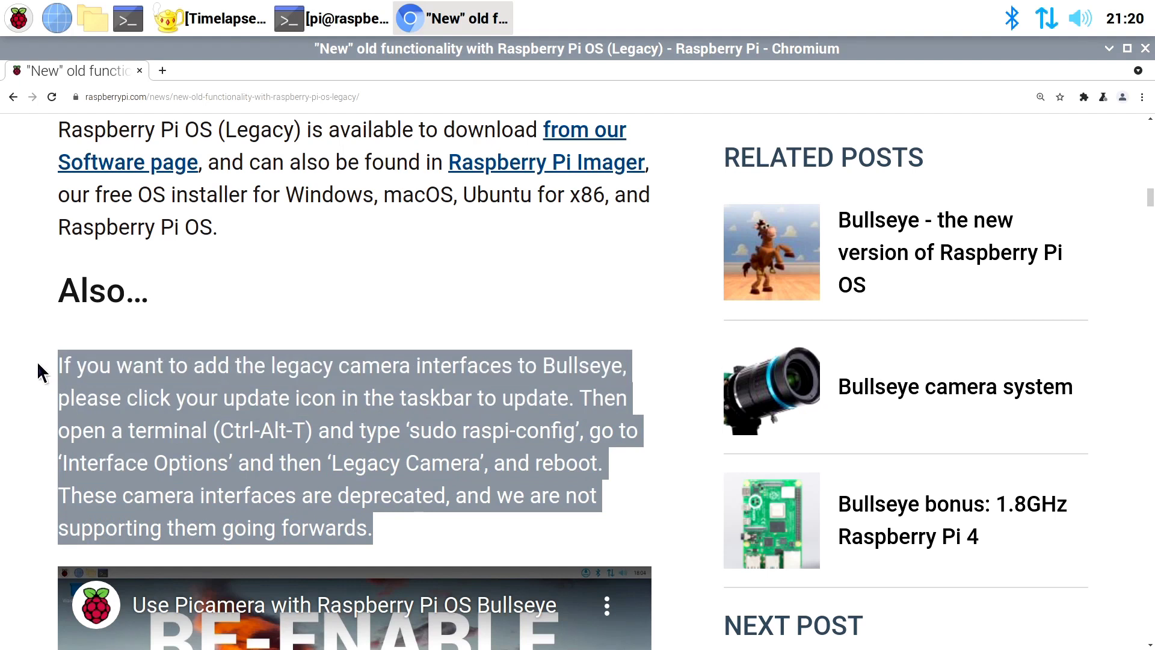
Close Chromium and run raspistill -o pic.jpg, which fails without the legacy camera stack.
{"action": "left_click", "coordinate": [1145, 50]}
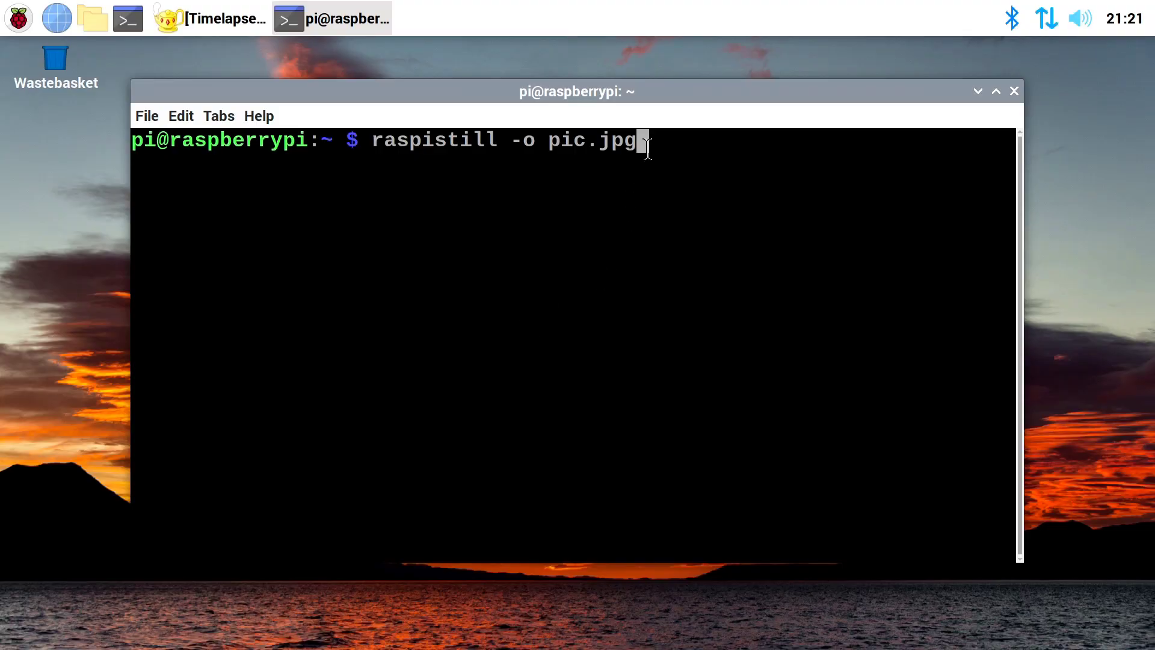
{"action": "left_click_drag", "start_coordinate": [645, 144], "coordinate": [374, 143]}
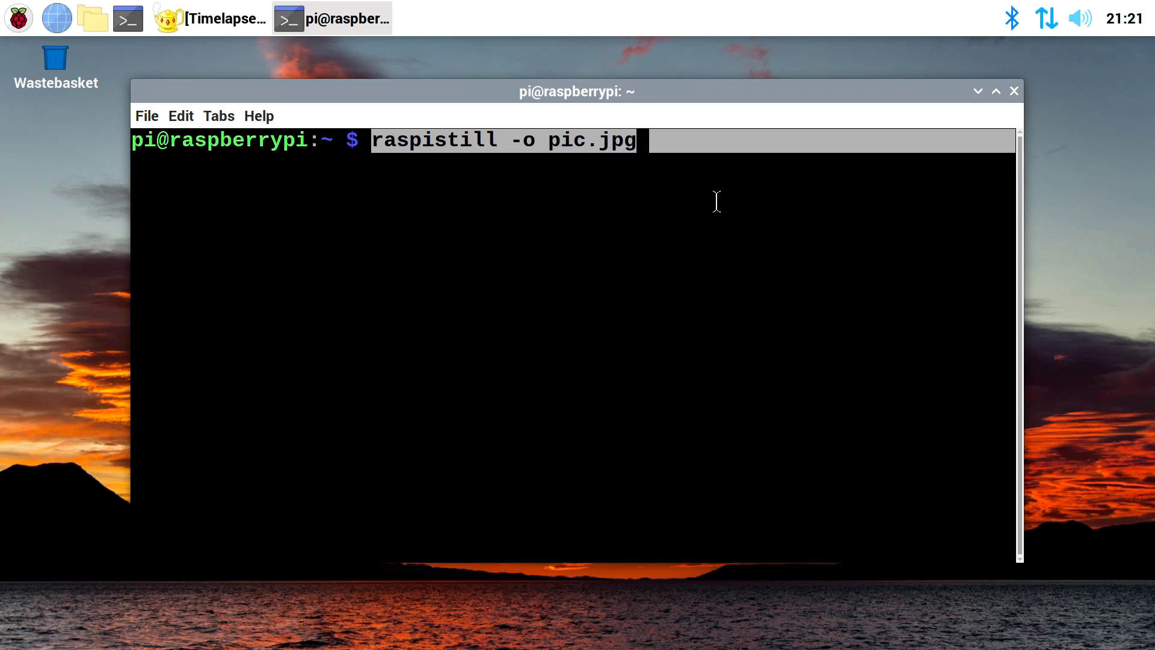
{"action": "key", "text": "Return"}
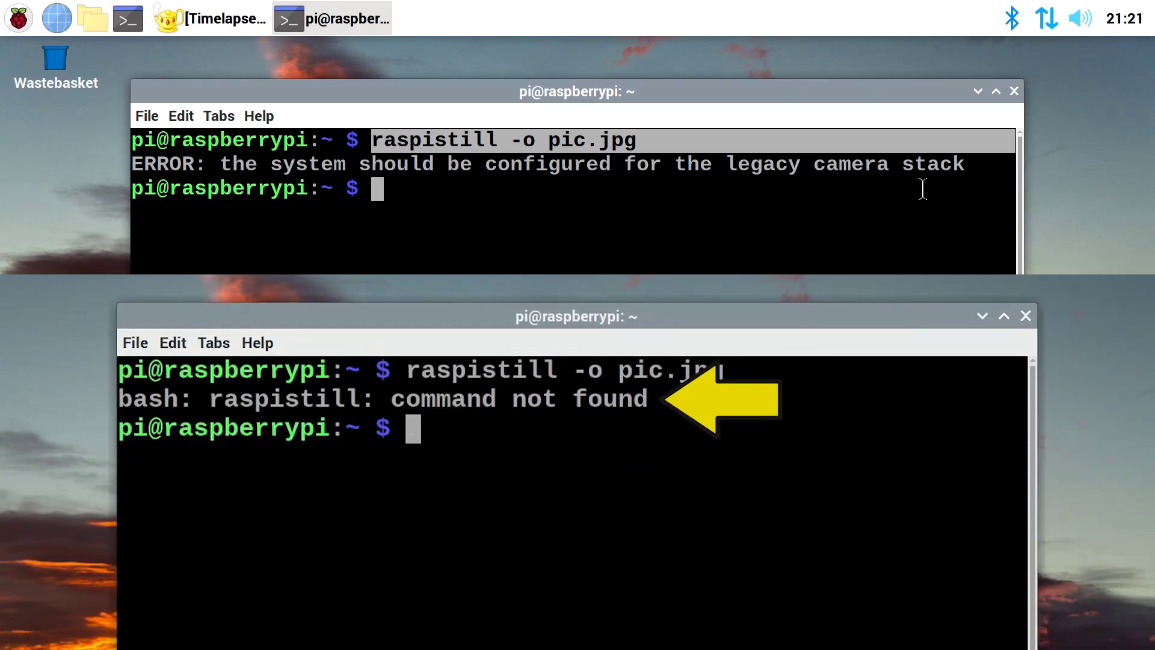
{"action": "left_click_drag", "start_coordinate": [975, 167], "coordinate": [220, 170]}
{"action": "left_click", "coordinate": [487, 233]}
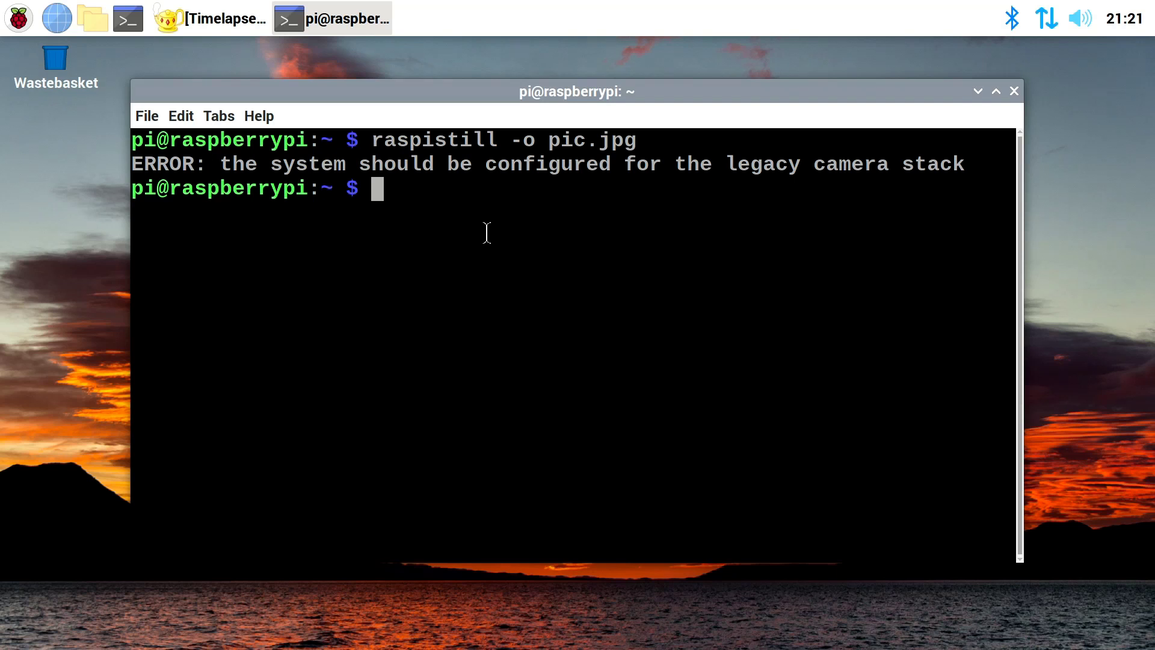
Rerun libcamera-jpeg -o pic.jpg from the command history to capture the still.
{"action": "key", "text": "Up"}
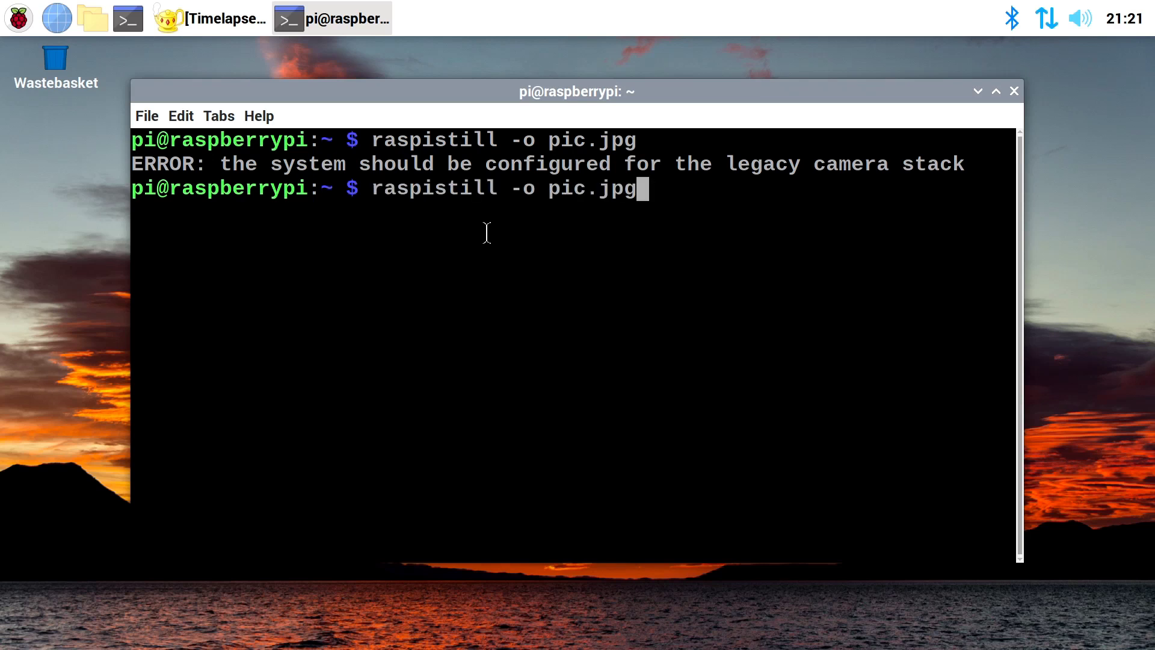
{"action": "key", "text": "Up"}
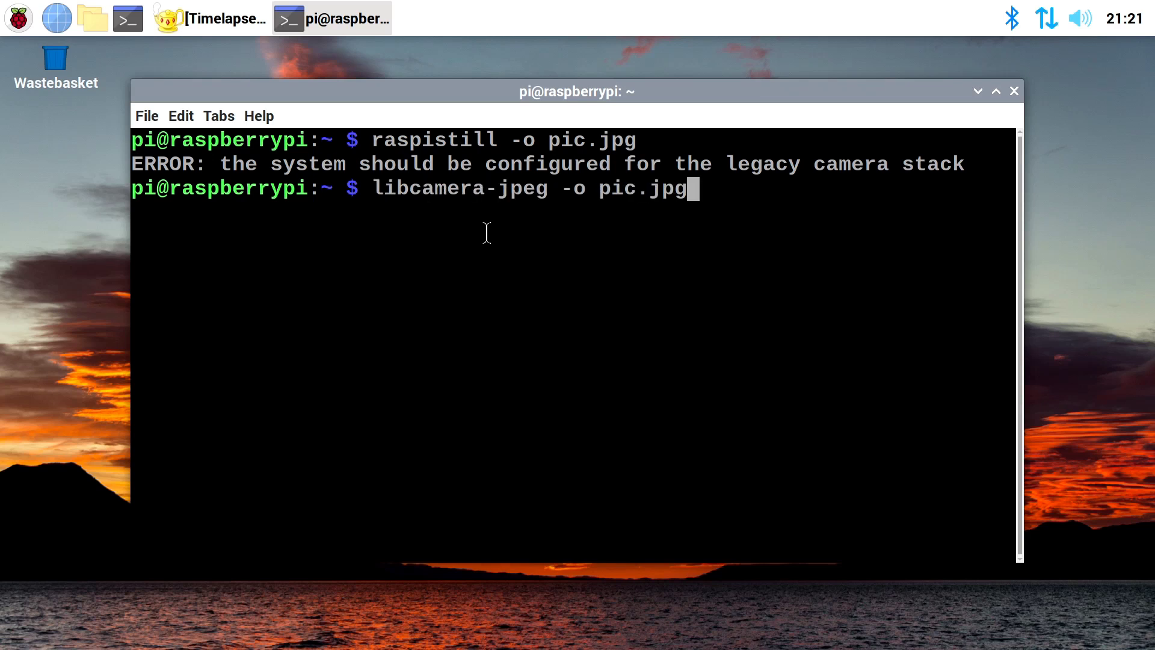
{"action": "key", "text": "Return"}
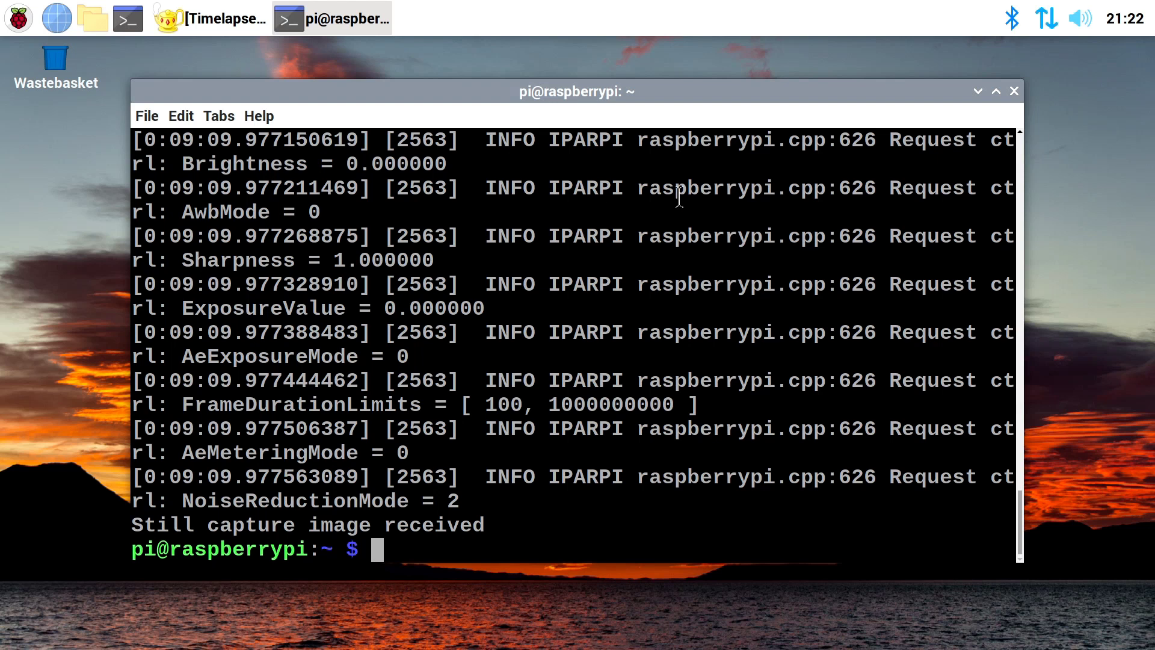
Close the terminal and bring back Timelapse_AA.py in Geany, highlighting its picamera import line.
{"action": "left_click", "coordinate": [1015, 92]}
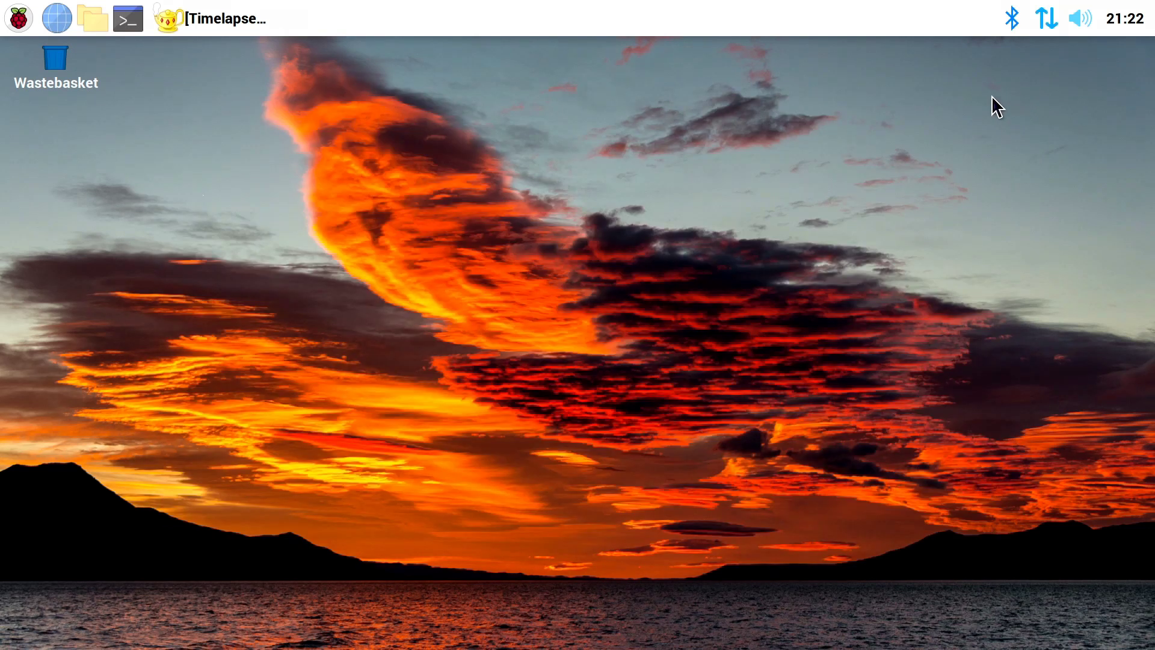
{"action": "left_click", "coordinate": [203, 23]}
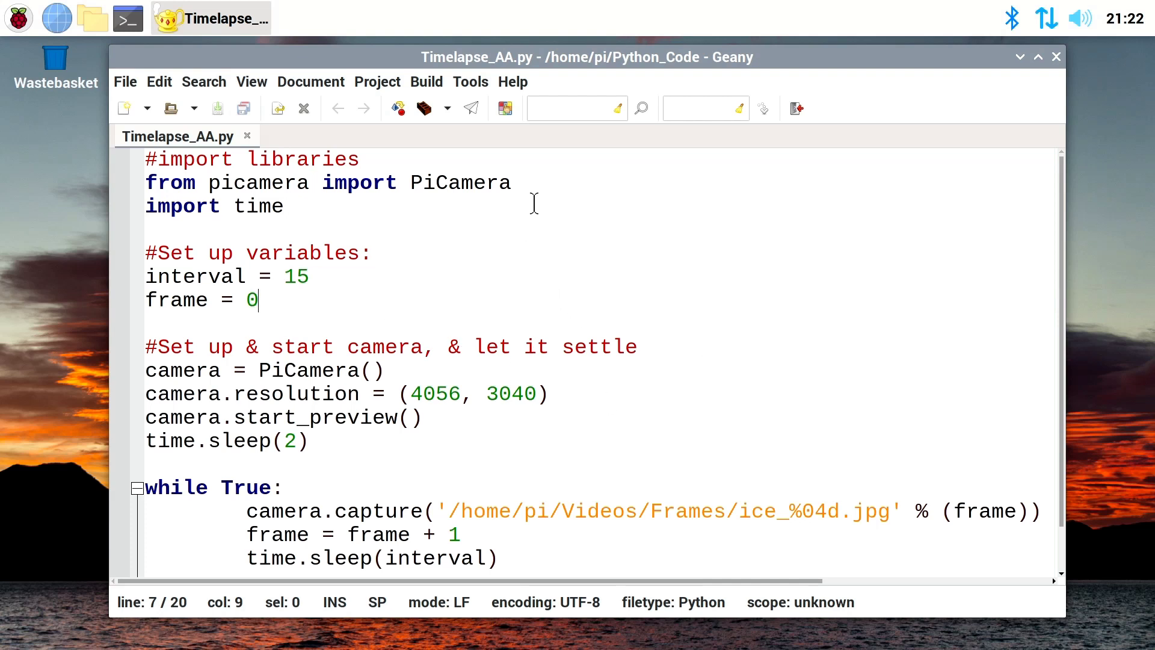
{"action": "left_click_drag", "start_coordinate": [518, 182], "coordinate": [141, 182]}
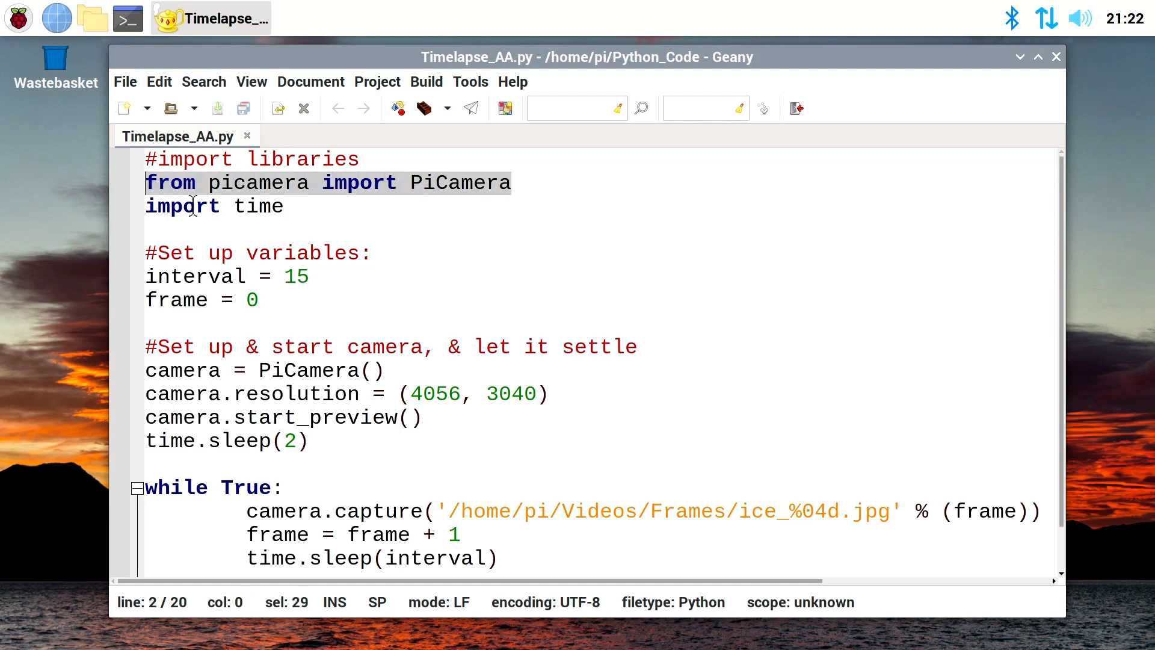
{"action": "left_click", "coordinate": [479, 291]}
Run Timelapse_AA.py, note the 'No module named picamera' error, and close Geany.
{"action": "left_click", "coordinate": [470, 109]}
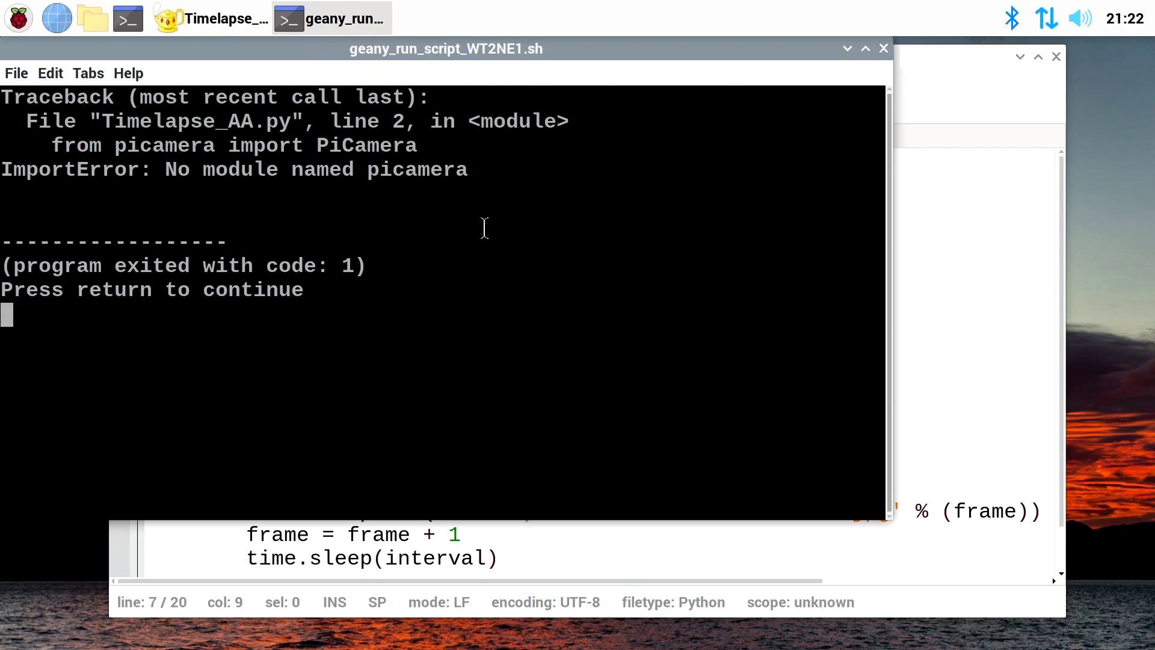
{"action": "left_click_drag", "start_coordinate": [468, 172], "coordinate": [167, 171]}
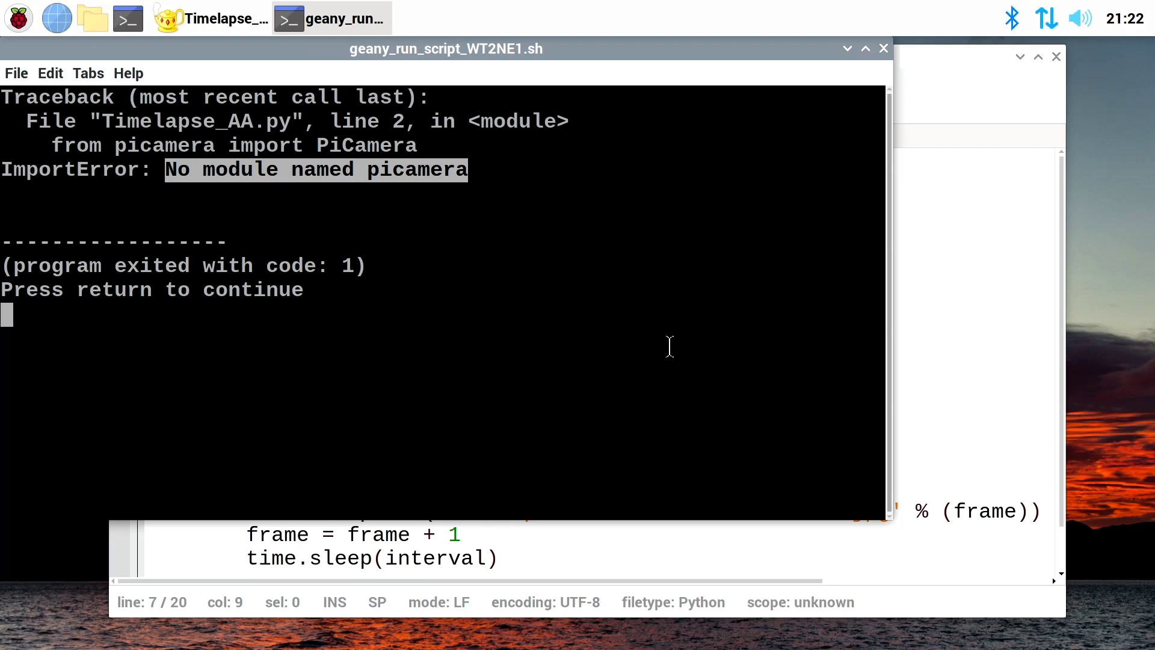
{"action": "left_click", "coordinate": [883, 48]}
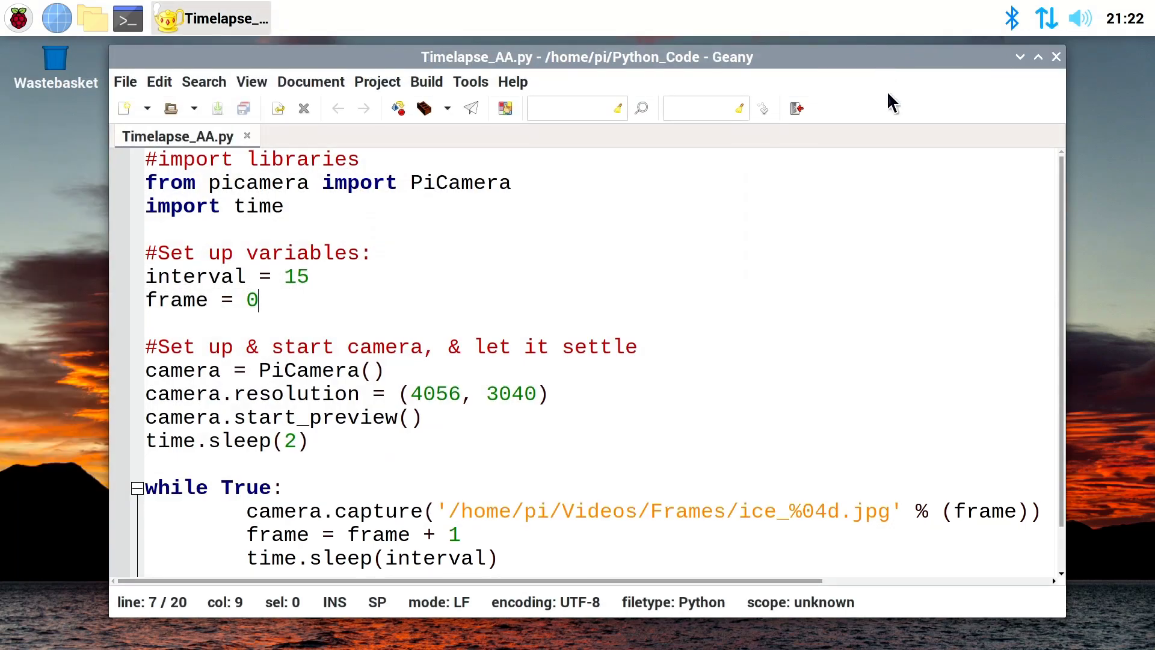
{"action": "left_click", "coordinate": [1056, 57]}
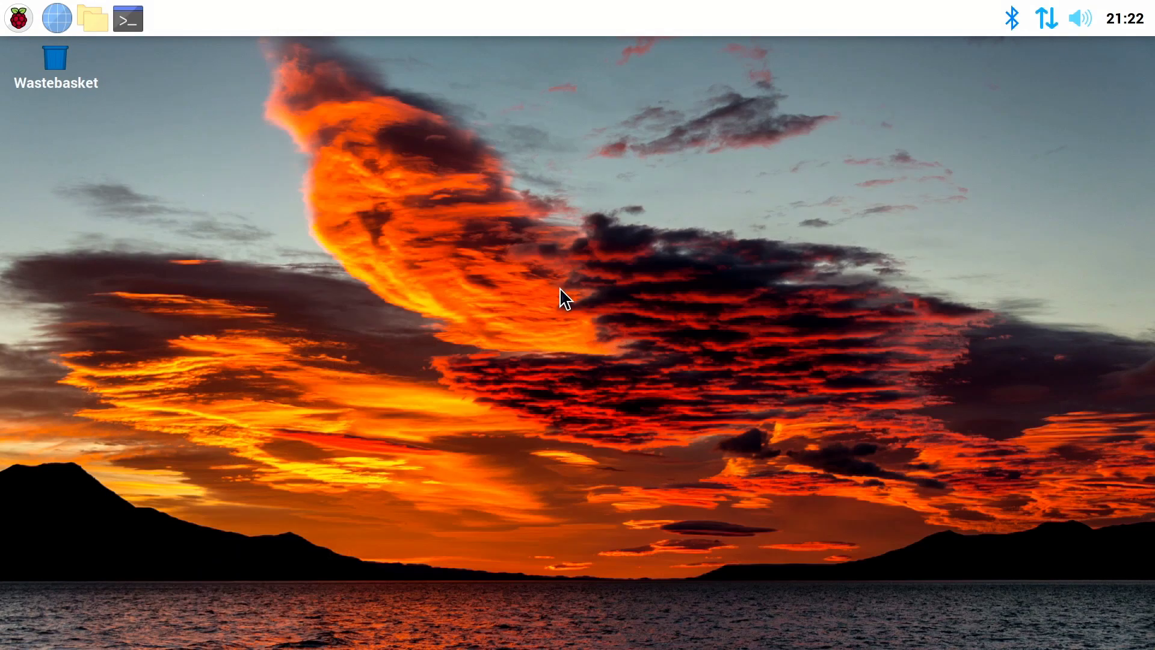
Open a new terminal with sudo raspi-config typed, and install the pending system updates.
{"action": "left_click", "coordinate": [127, 21]}
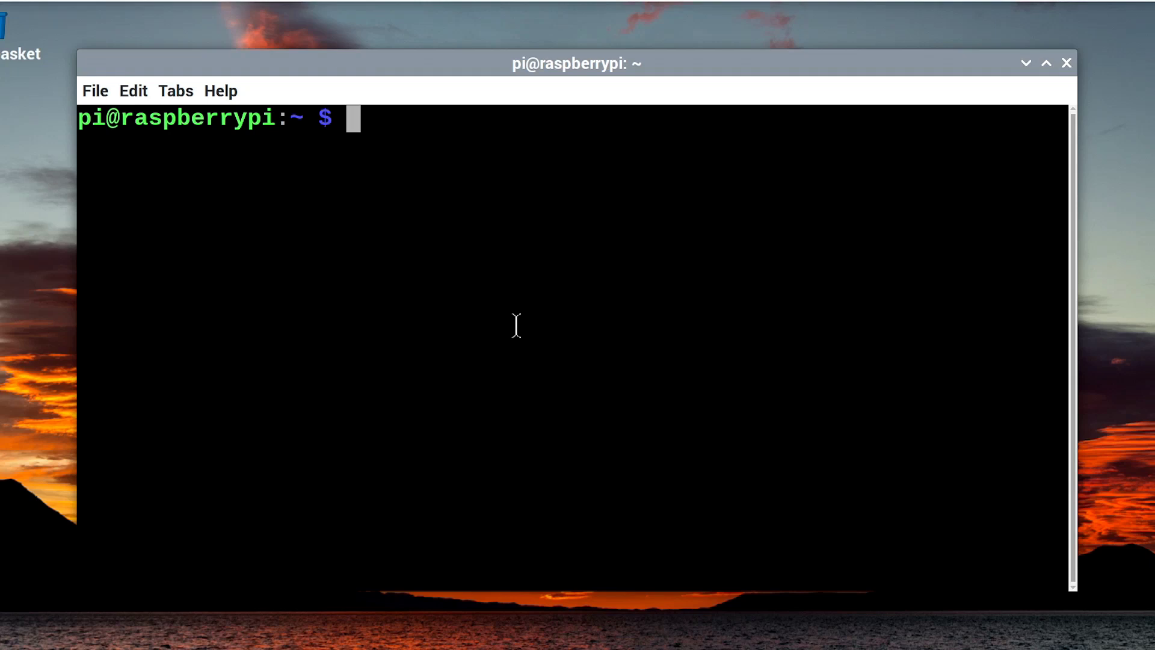
{"action": "type", "text": "sudo raspi-config"}
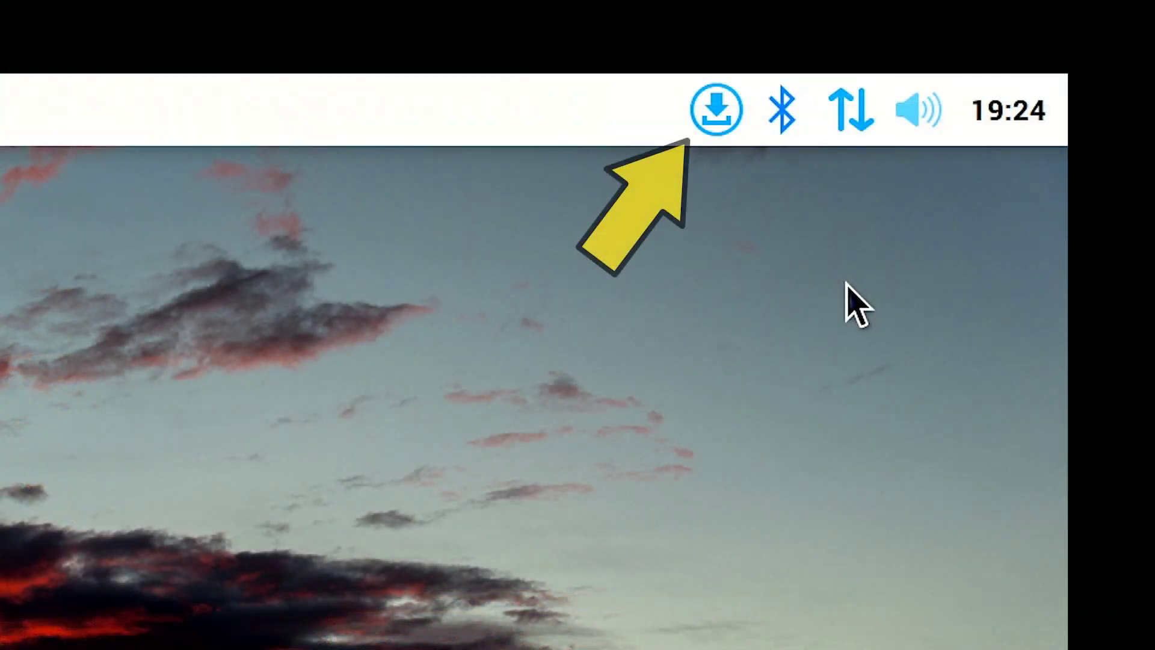
{"action": "left_click", "coordinate": [715, 111]}
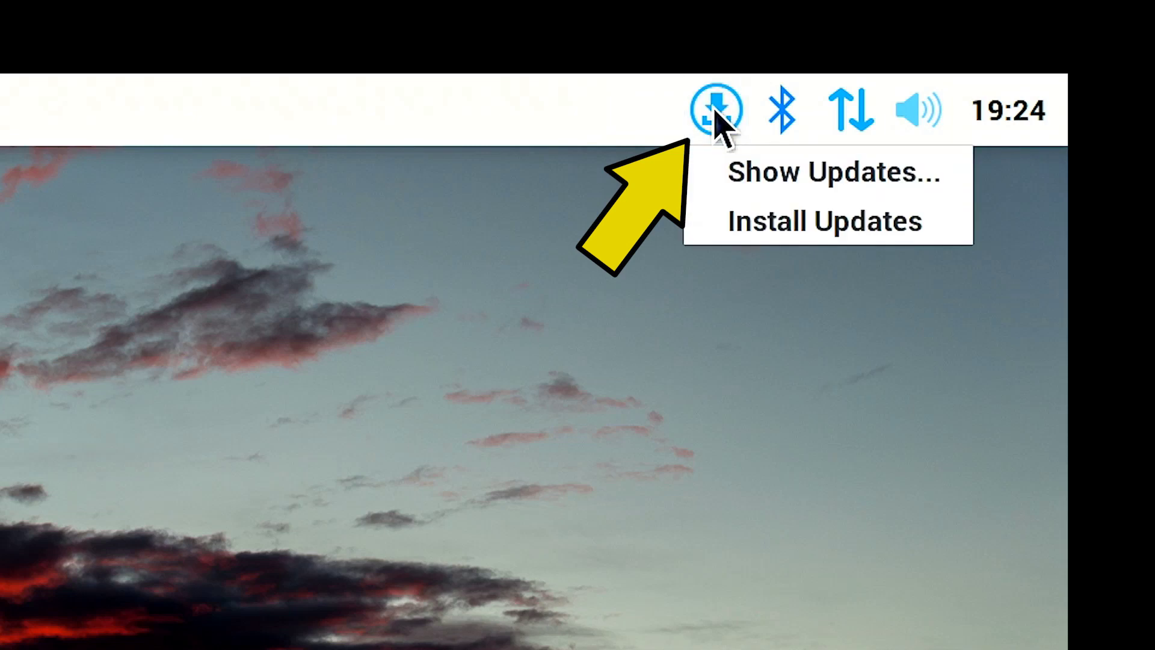
{"action": "left_click", "coordinate": [766, 219]}
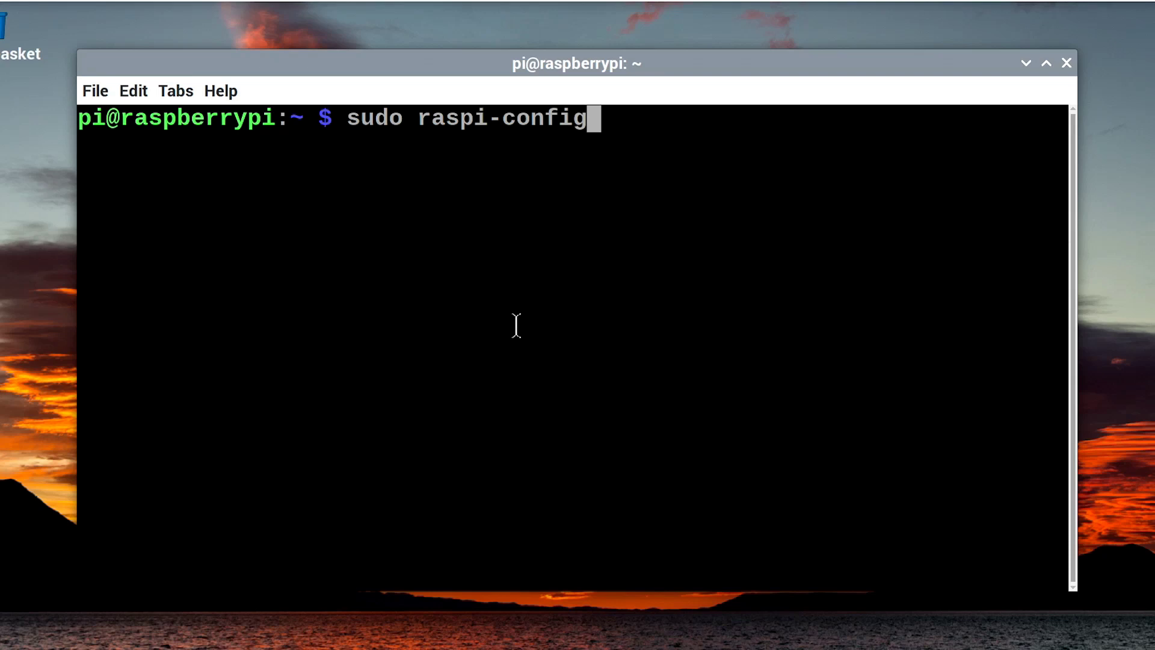
Run sudo raspi-config and enable Legacy Camera under Interface Options.
{"action": "key", "text": "Return"}
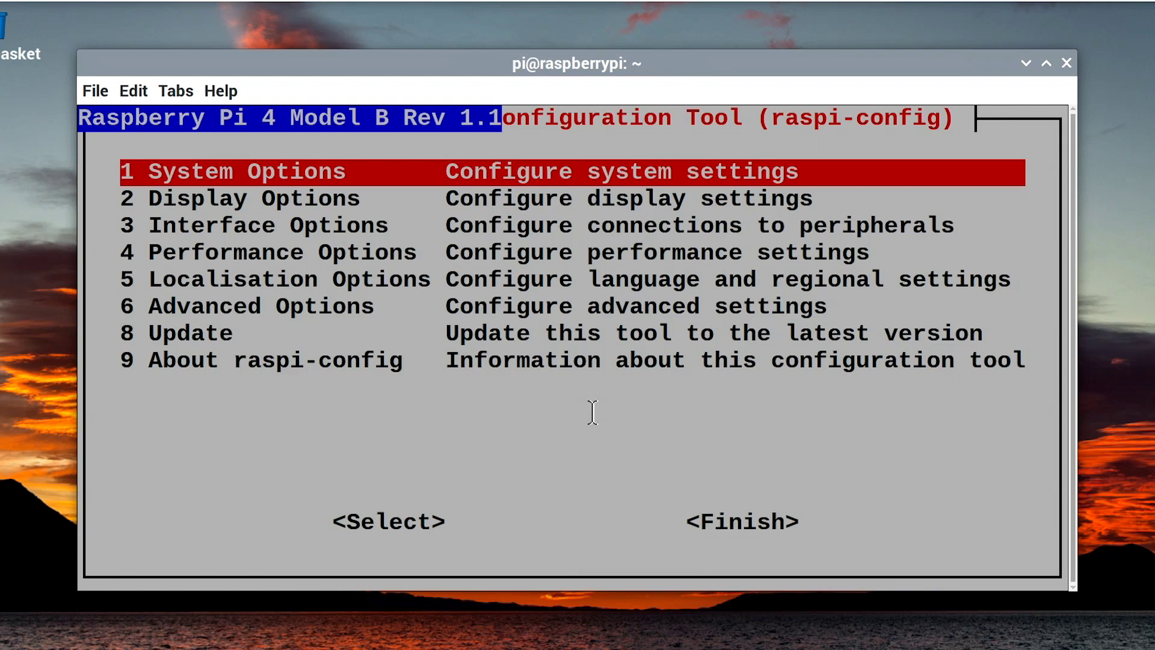
{"action": "key", "text": "Down"}
{"action": "key", "text": "Down"}
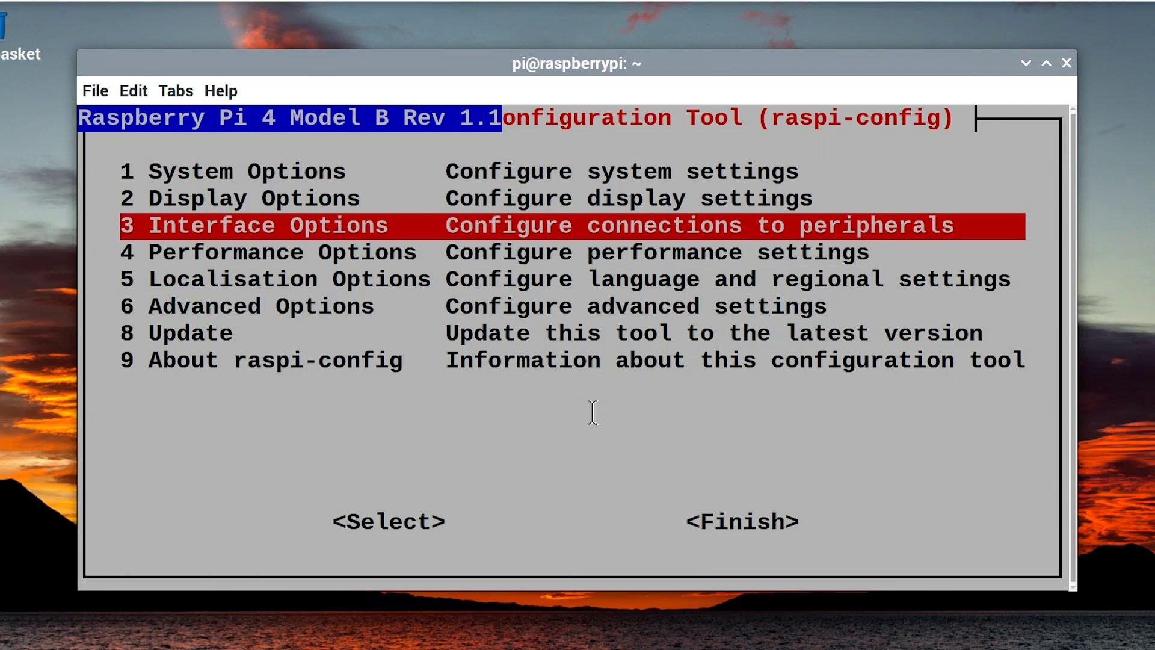
{"action": "key", "text": "Return"}
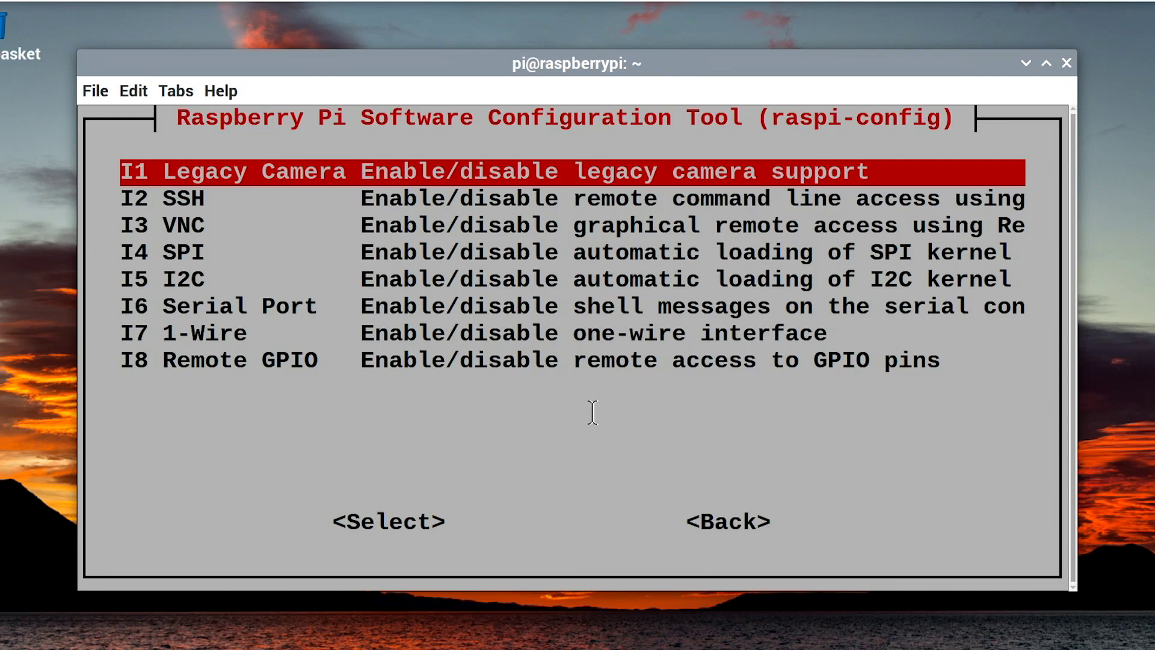
{"action": "key", "text": "Return"}
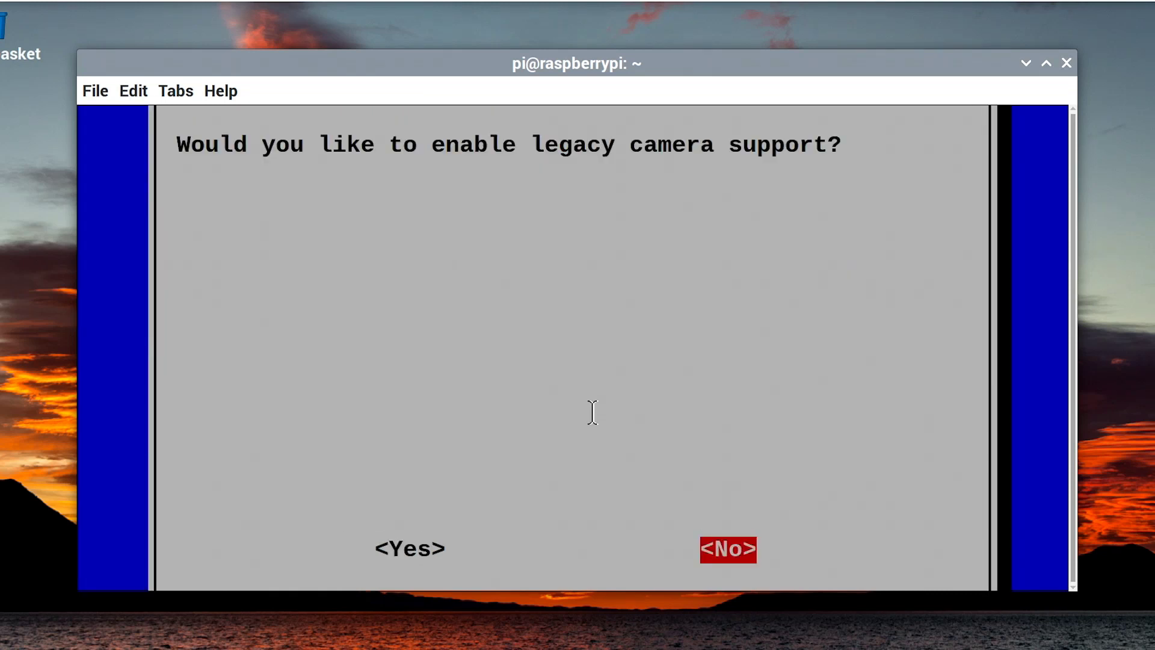
{"action": "key", "text": "Left"}
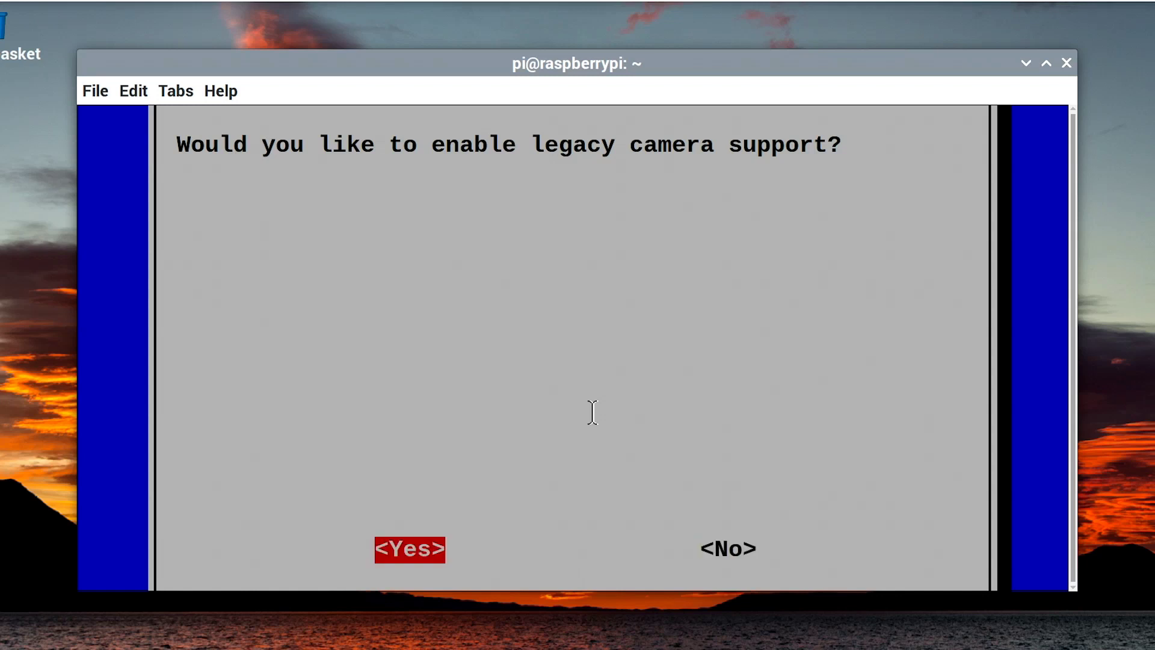
{"action": "key", "text": "Return"}
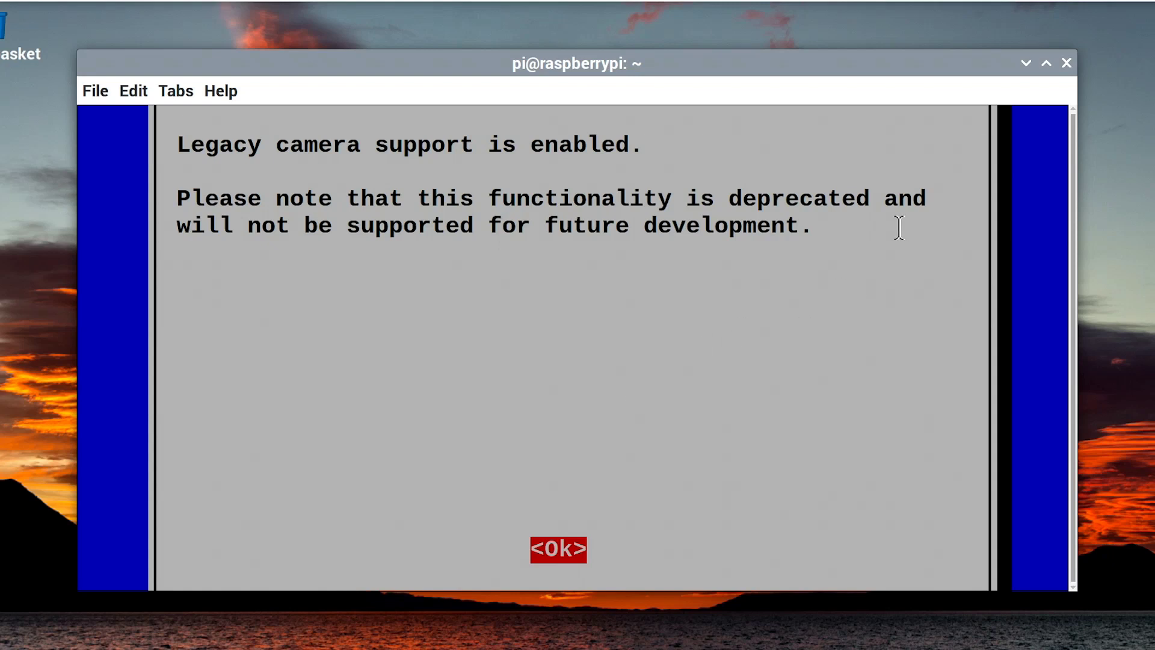
Acknowledge the deprecation warning, select Finish, and accept the reboot.
{"action": "left_click_drag", "start_coordinate": [834, 243], "coordinate": [160, 201]}
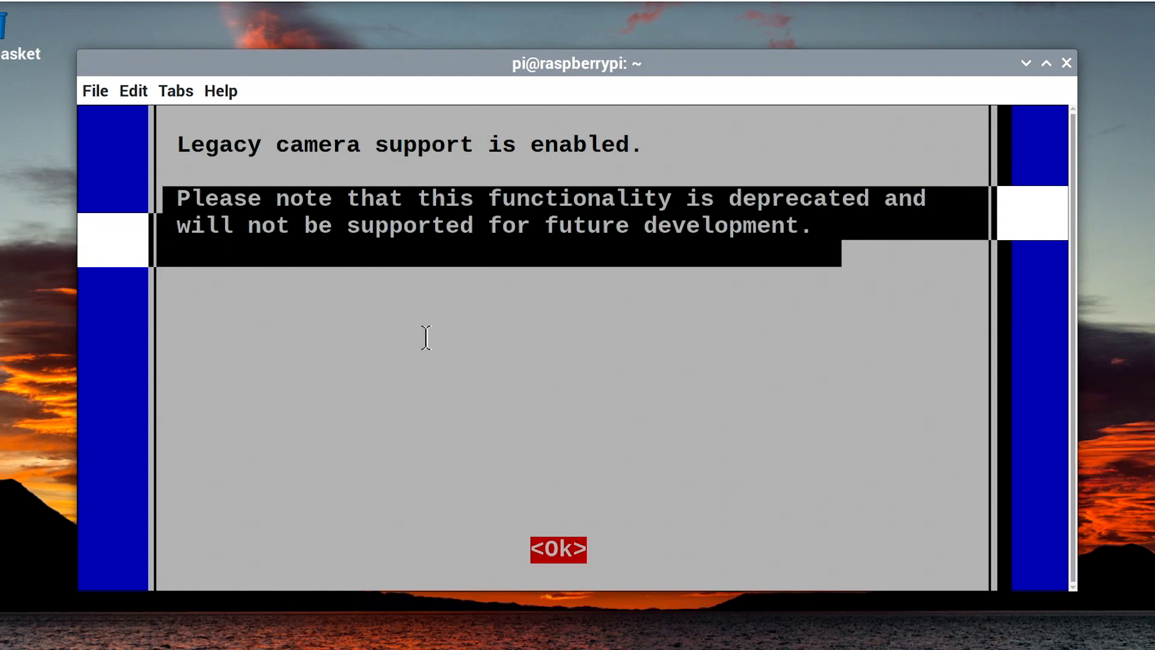
{"action": "key", "text": "Return"}
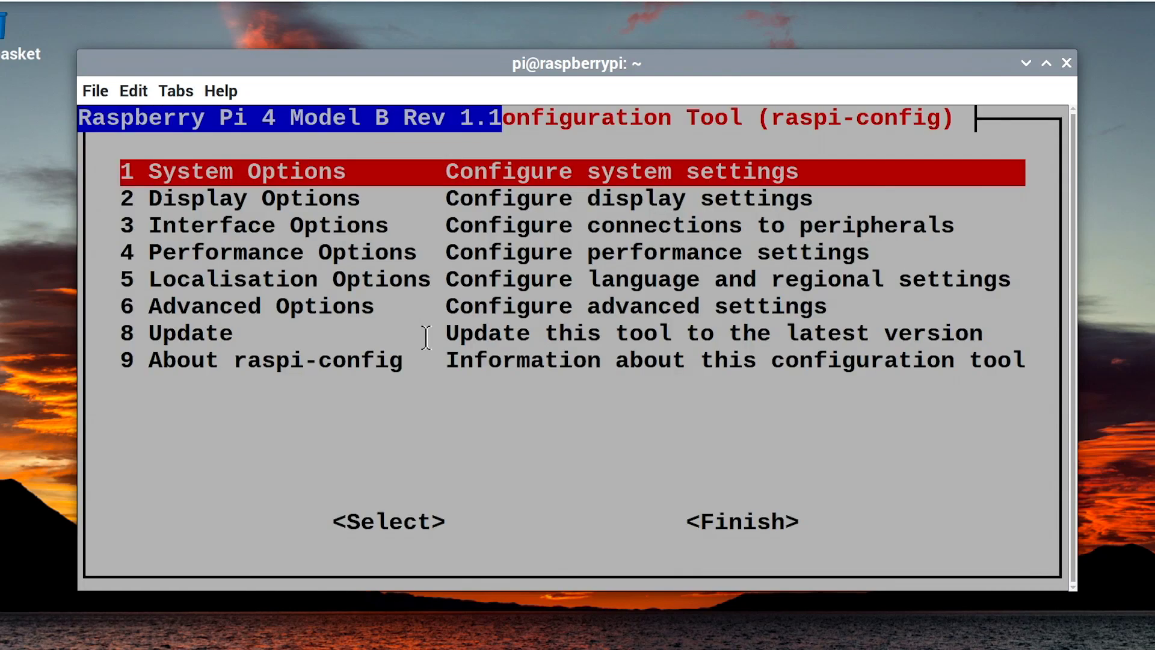
{"action": "key", "text": "Tab"}
{"action": "key", "text": "Tab"}
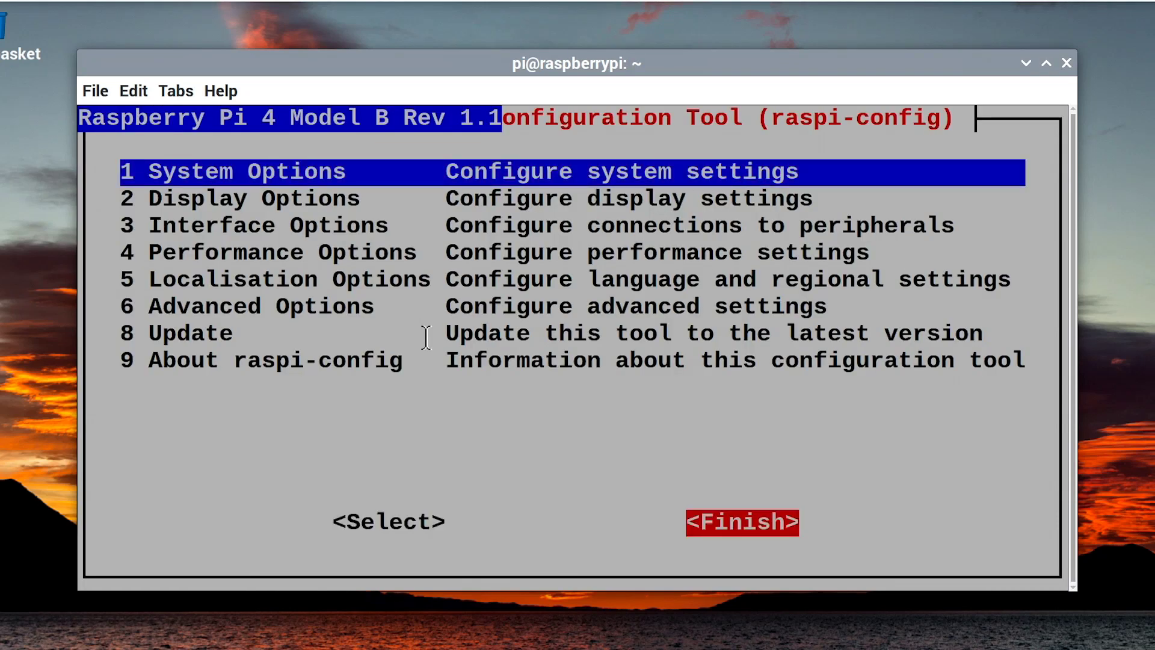
{"action": "key", "text": "Return"}
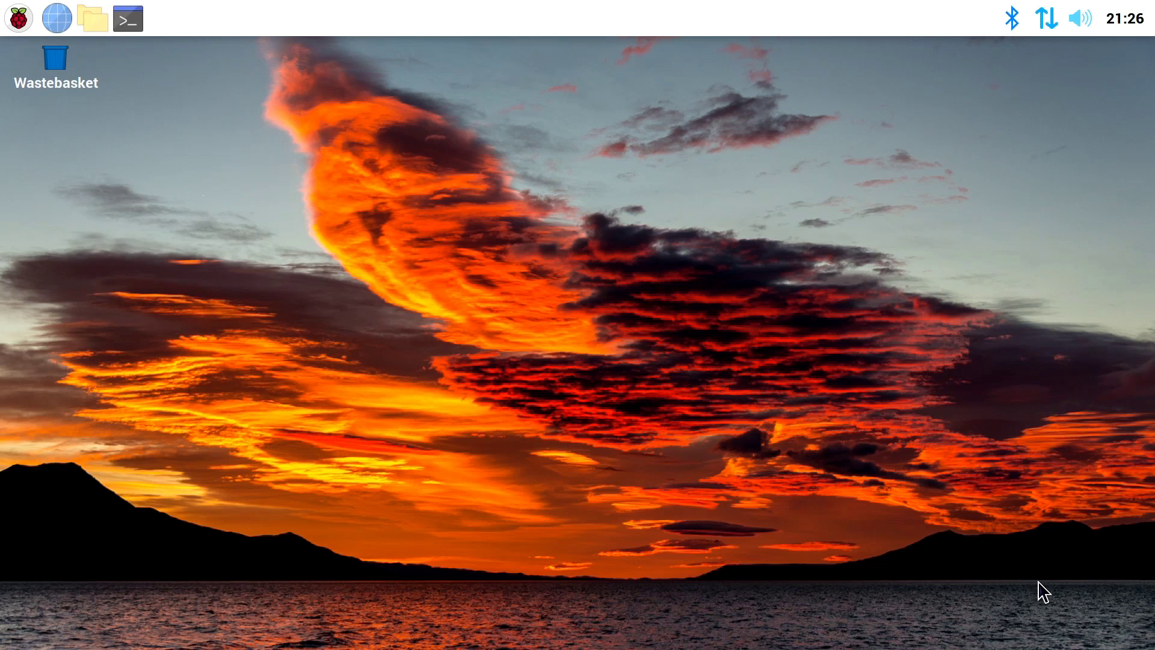
In a new terminal, run libcamera-jpeg -o pic.jpg, which reports no cameras available.
{"action": "left_click", "coordinate": [129, 19]}
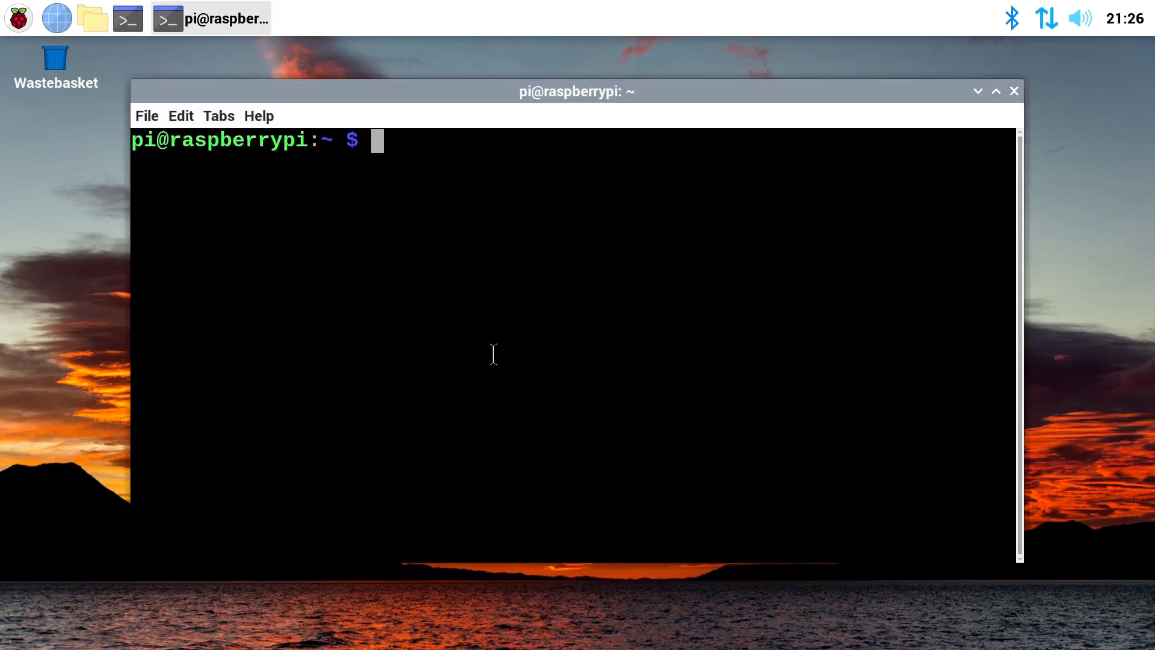
{"action": "type", "text": "sudo raspi-config"}
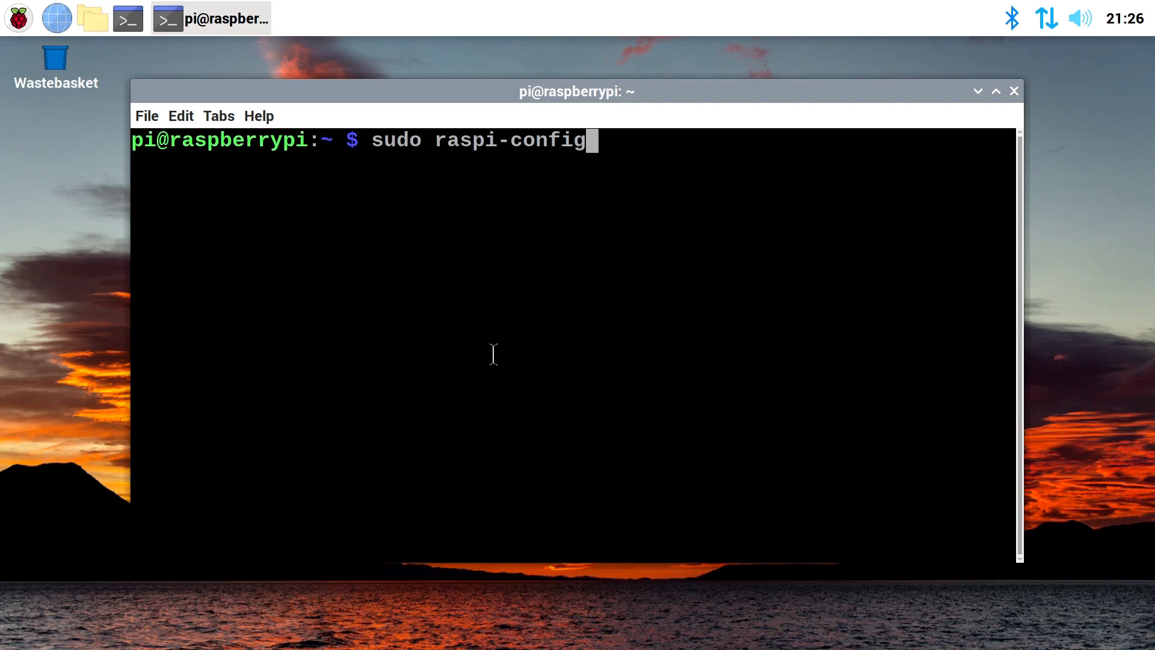
{"action": "key", "text": "Up"}
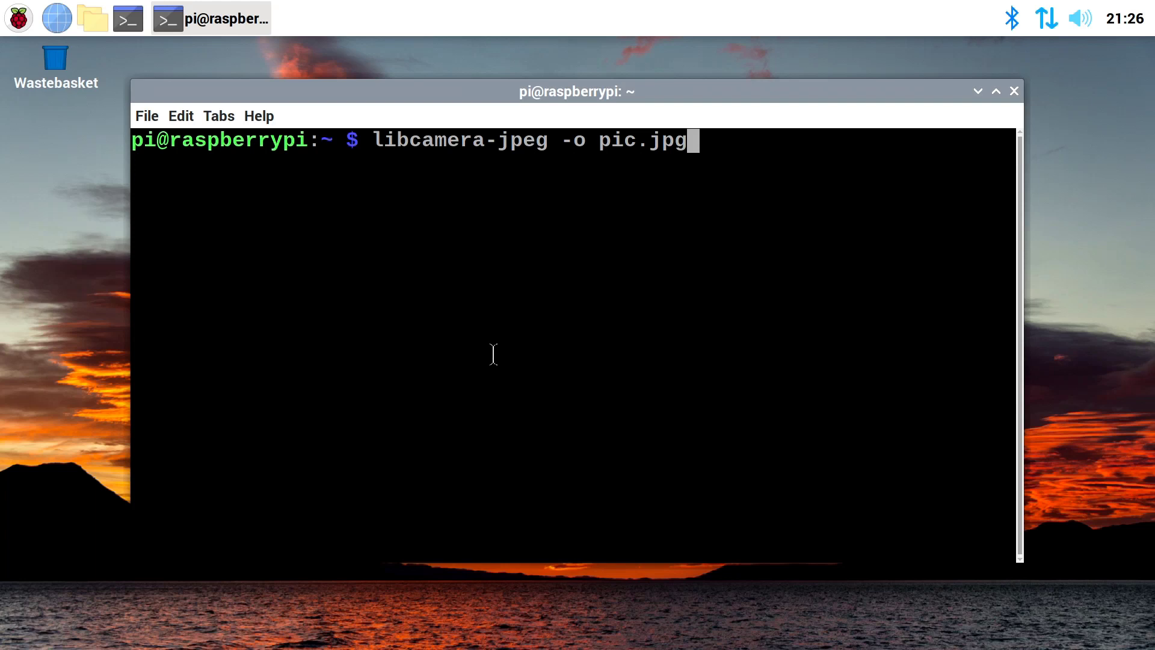
{"action": "key", "text": "Return"}
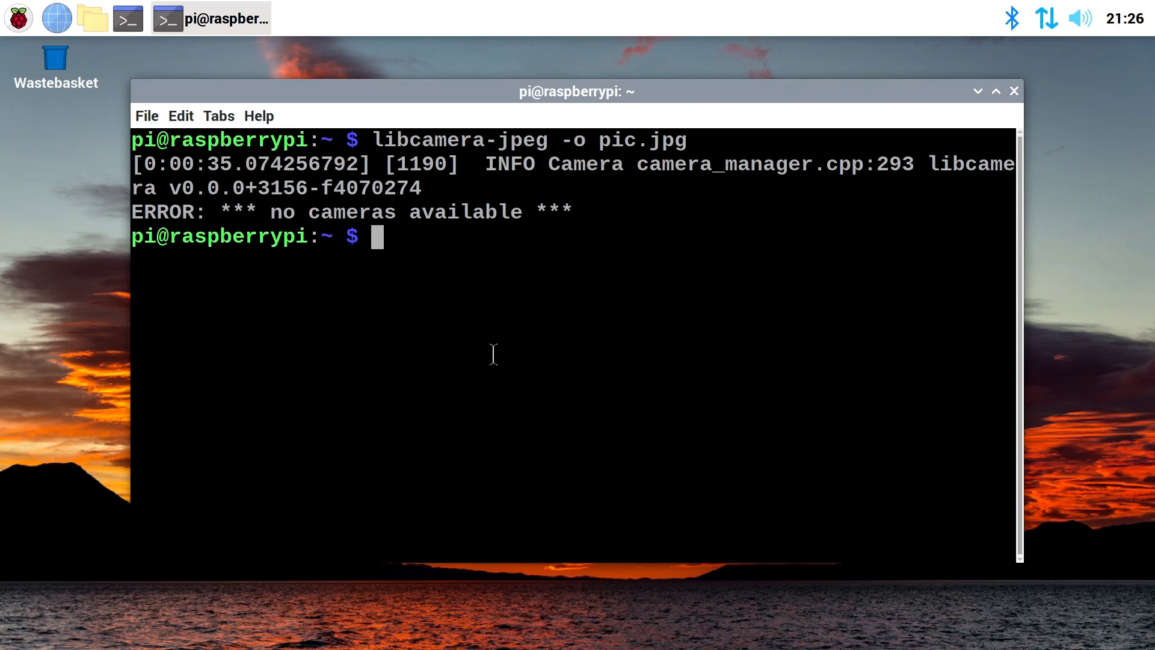
Run raspistill -o pic.jpg, which now captures successfully with a live preview.
{"action": "key", "text": "Up"}
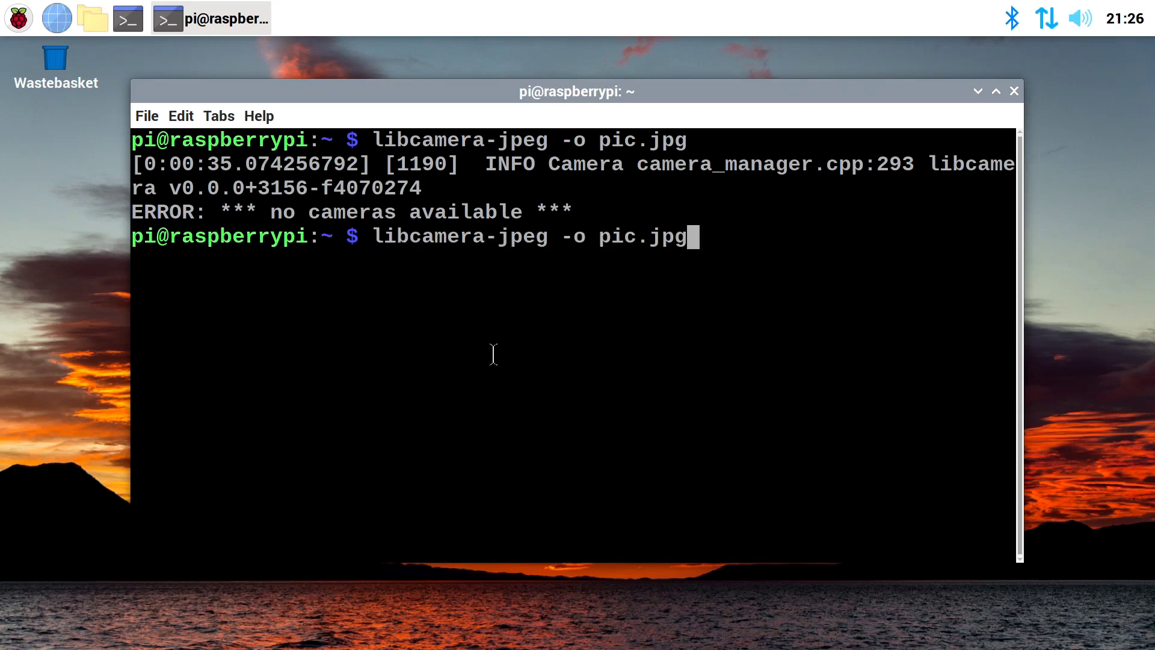
{"action": "key", "text": "Up"}
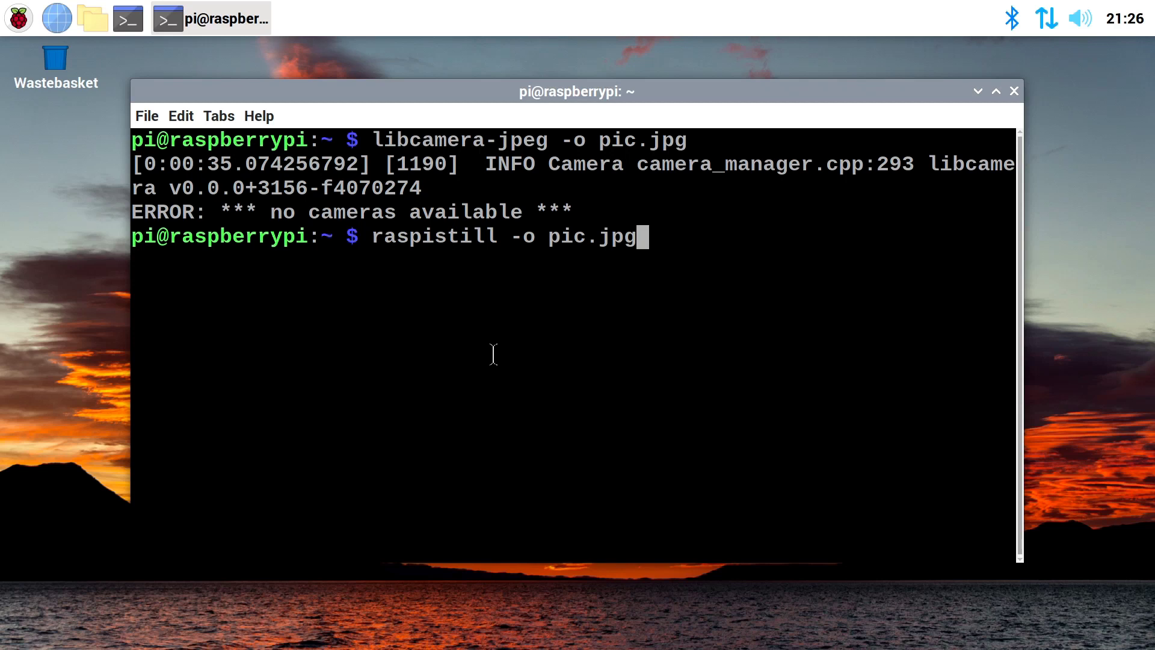
{"action": "key", "text": "Return"}
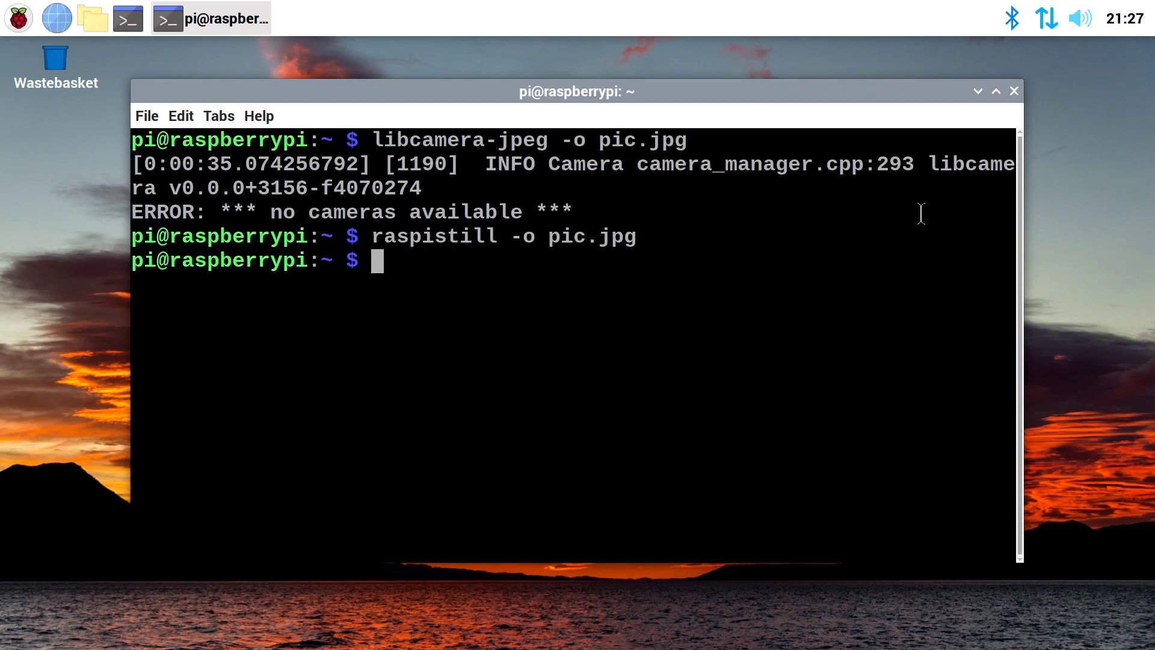
Close the terminal and launch Geany from Menu > Programming.
{"action": "left_click", "coordinate": [1014, 90]}
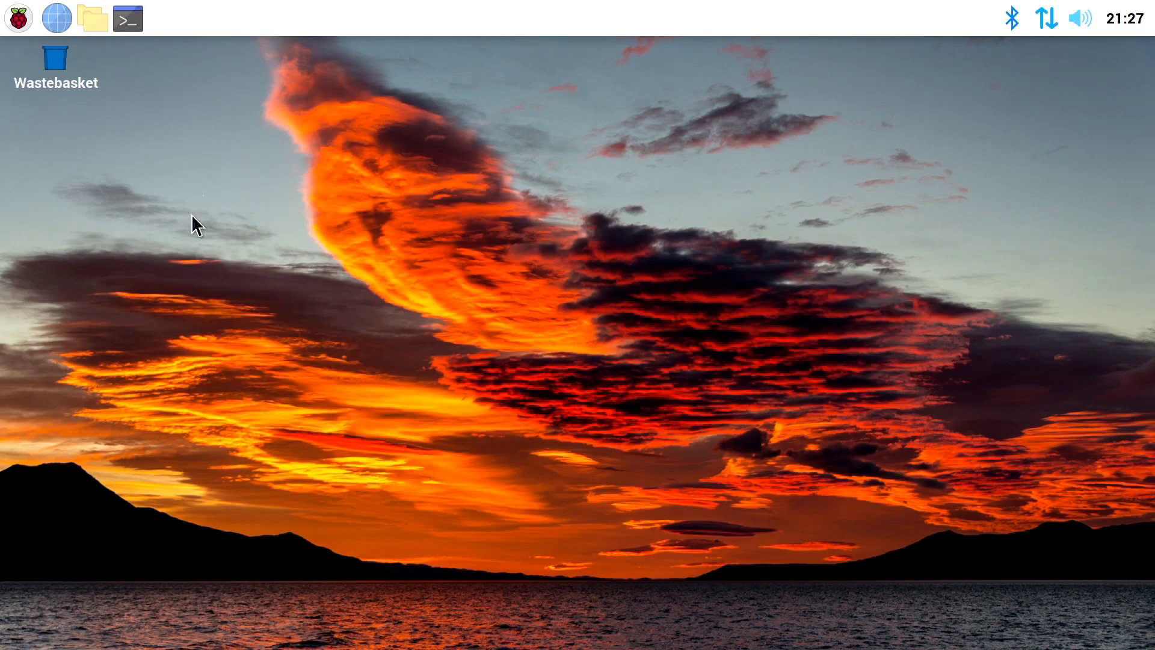
{"action": "left_click", "coordinate": [18, 18]}
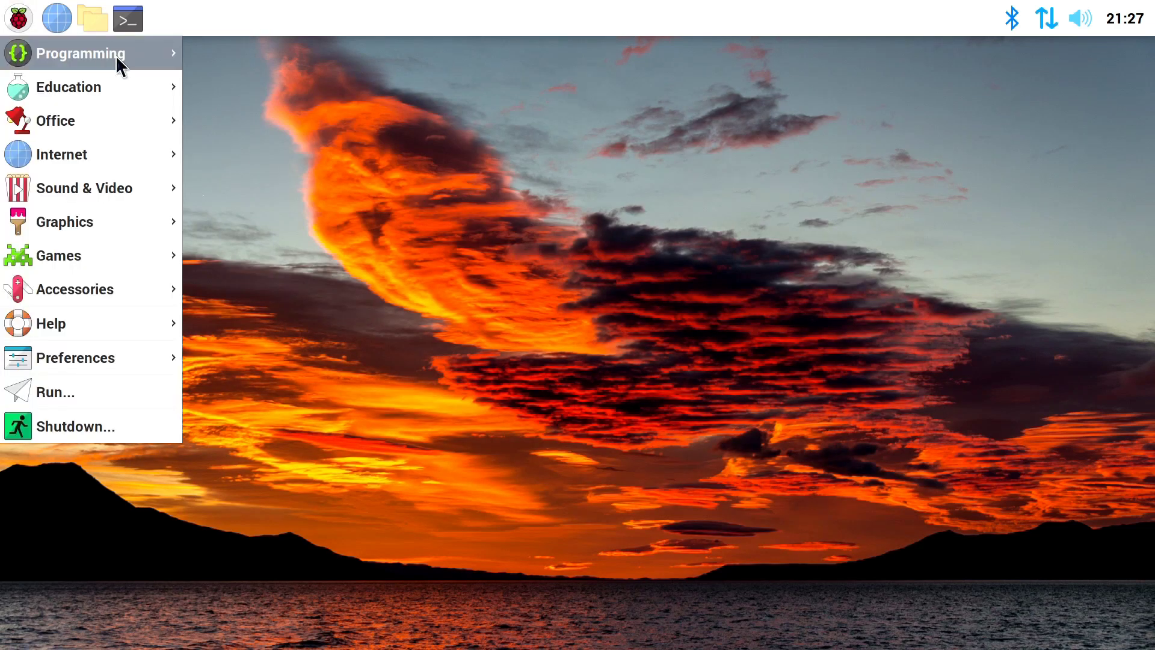
{"action": "mouse_move", "coordinate": [115, 55]}
{"action": "left_click", "coordinate": [320, 78]}
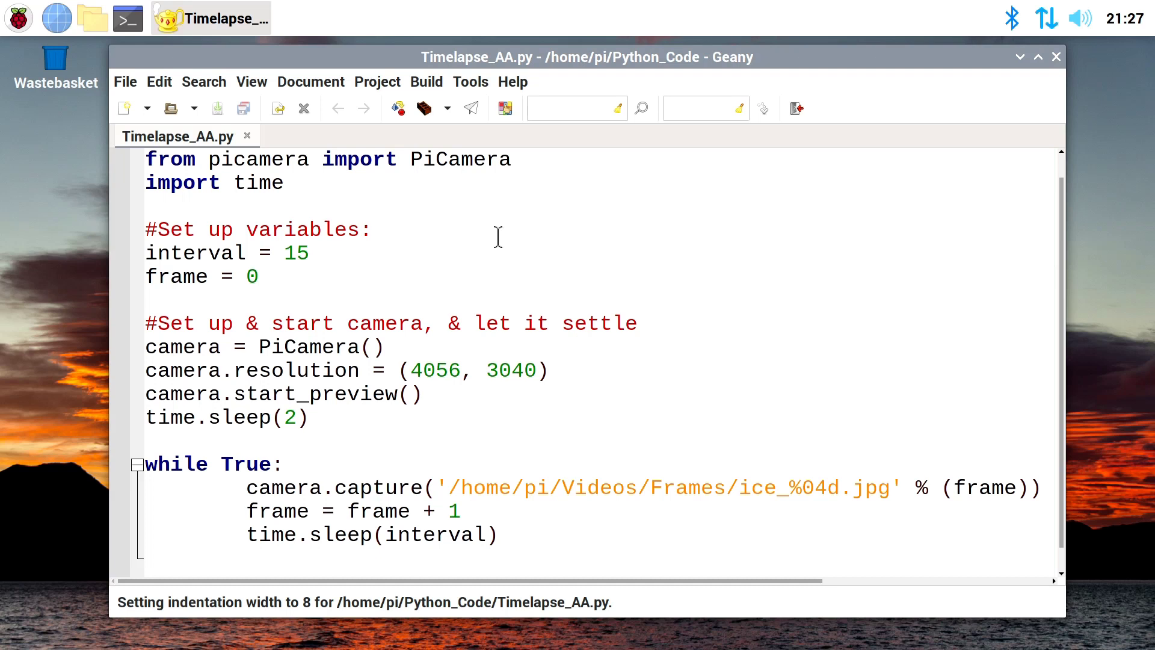
Run Timelapse_AA.py and highlight the resulting picamera ImportError message.
{"action": "left_click", "coordinate": [472, 109]}
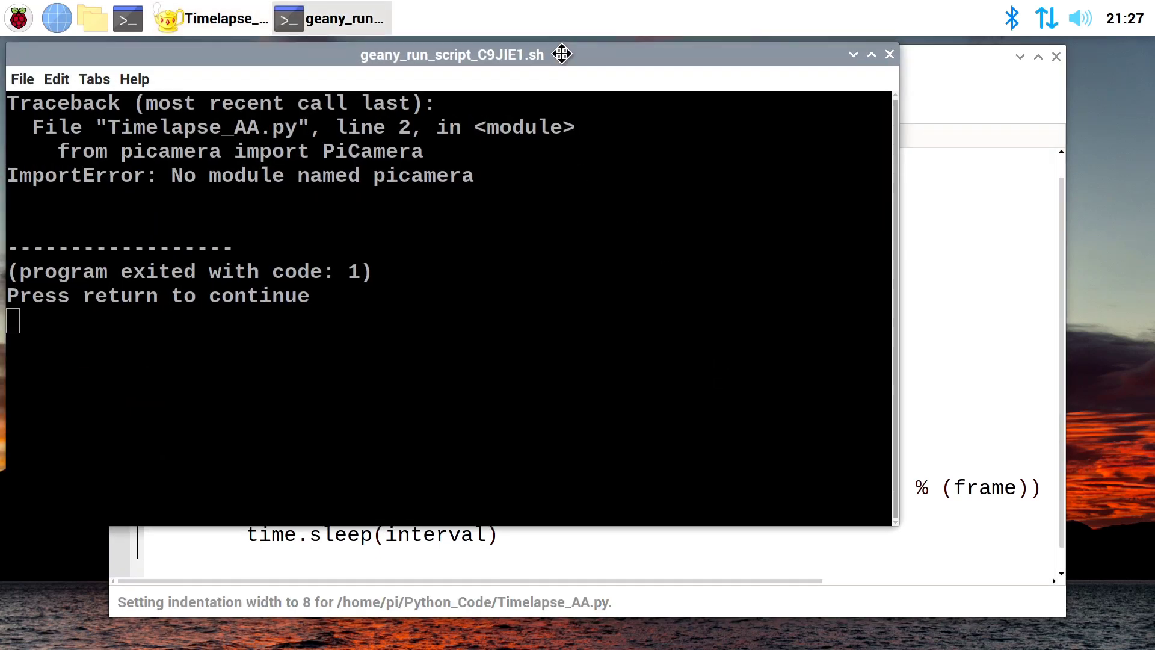
{"action": "left_click_drag", "start_coordinate": [564, 54], "coordinate": [674, 169]}
{"action": "left_click_drag", "start_coordinate": [606, 284], "coordinate": [274, 286]}
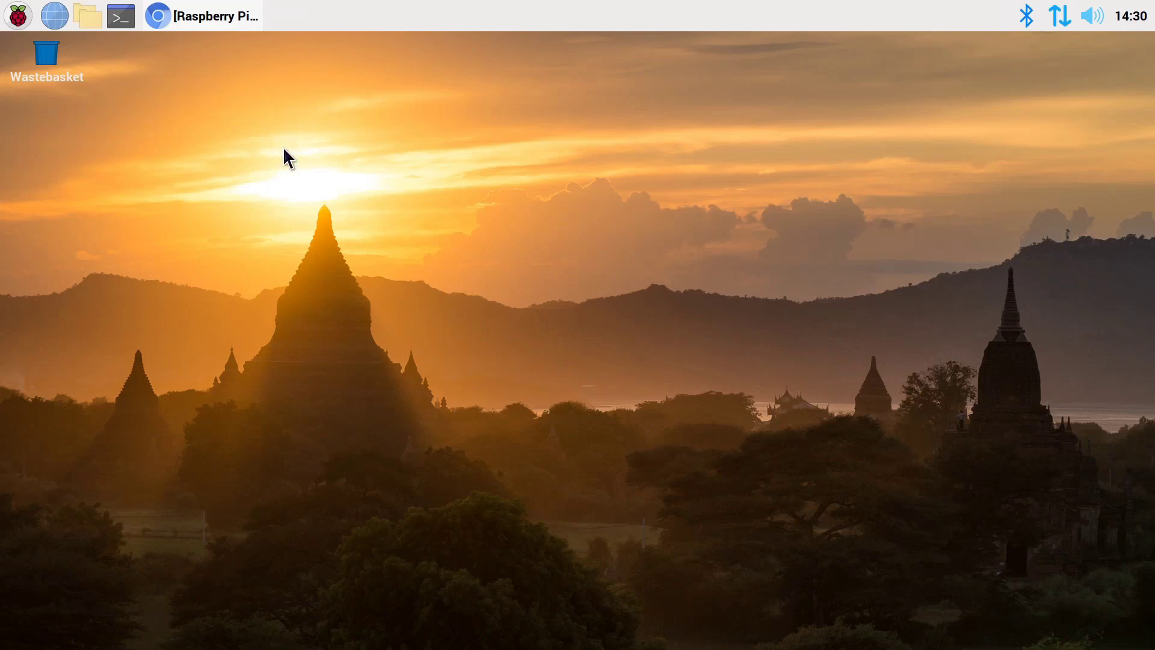
Restore Chromium and follow 'See all download options' from the Raspberry Pi software page.
{"action": "left_click", "coordinate": [197, 17]}
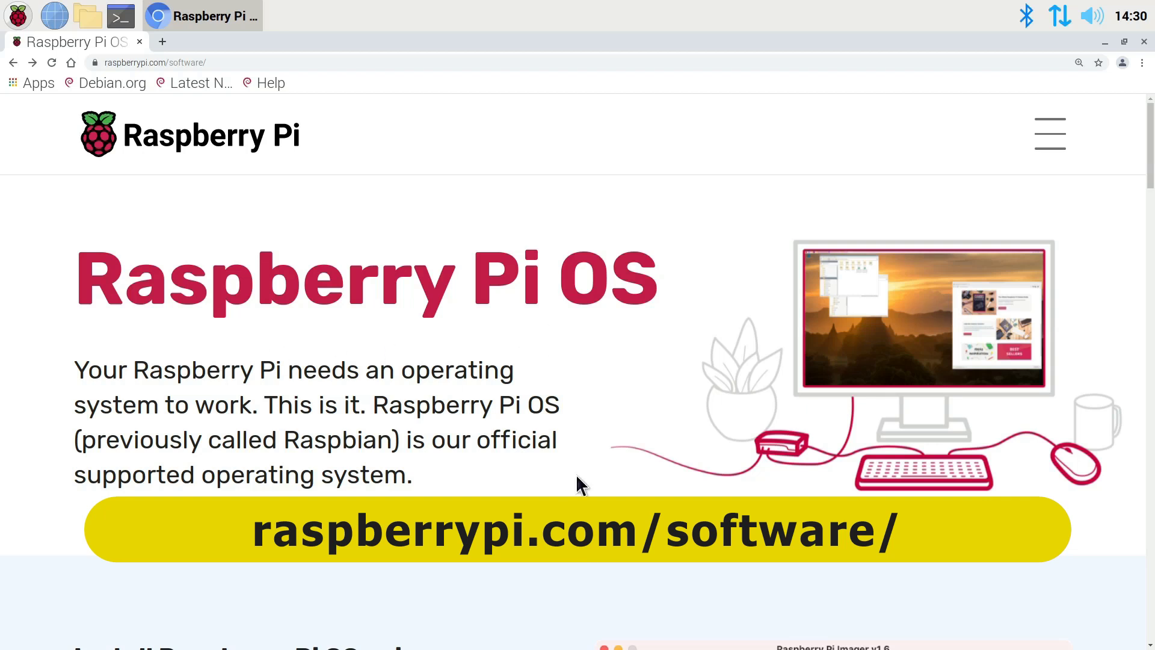
{"action": "scroll", "coordinate": [551, 499], "scroll_direction": "down", "scroll_amount": 4}
{"action": "scroll", "coordinate": [547, 493], "scroll_direction": "down", "scroll_amount": 4}
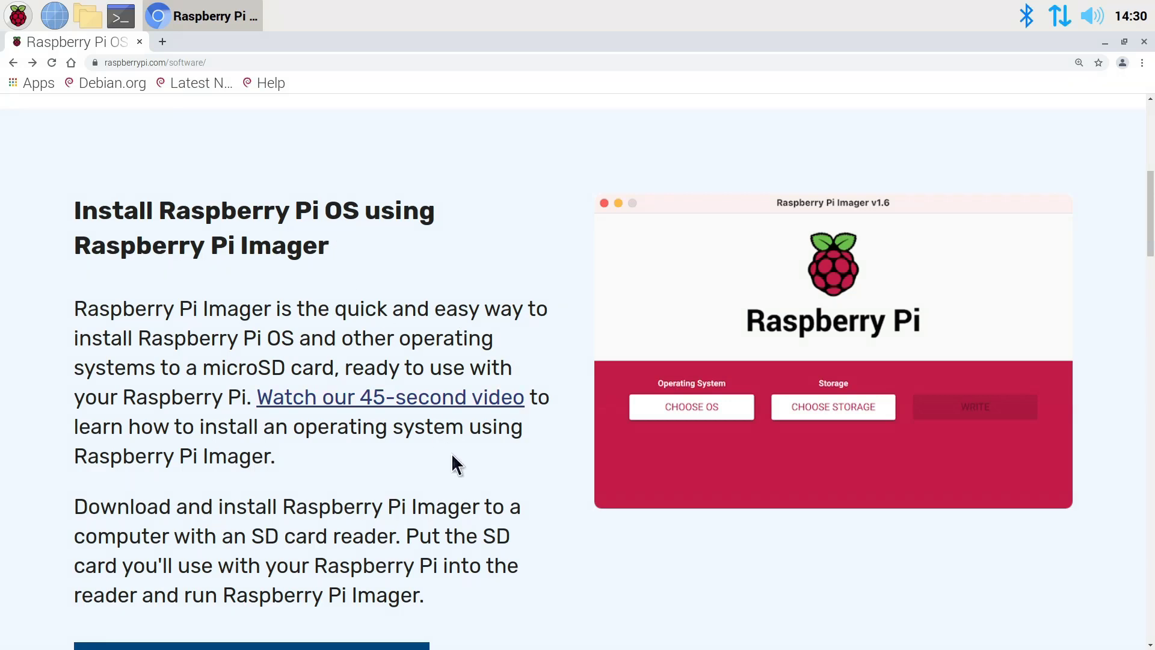
{"action": "scroll", "coordinate": [458, 469], "scroll_direction": "down", "scroll_amount": 9}
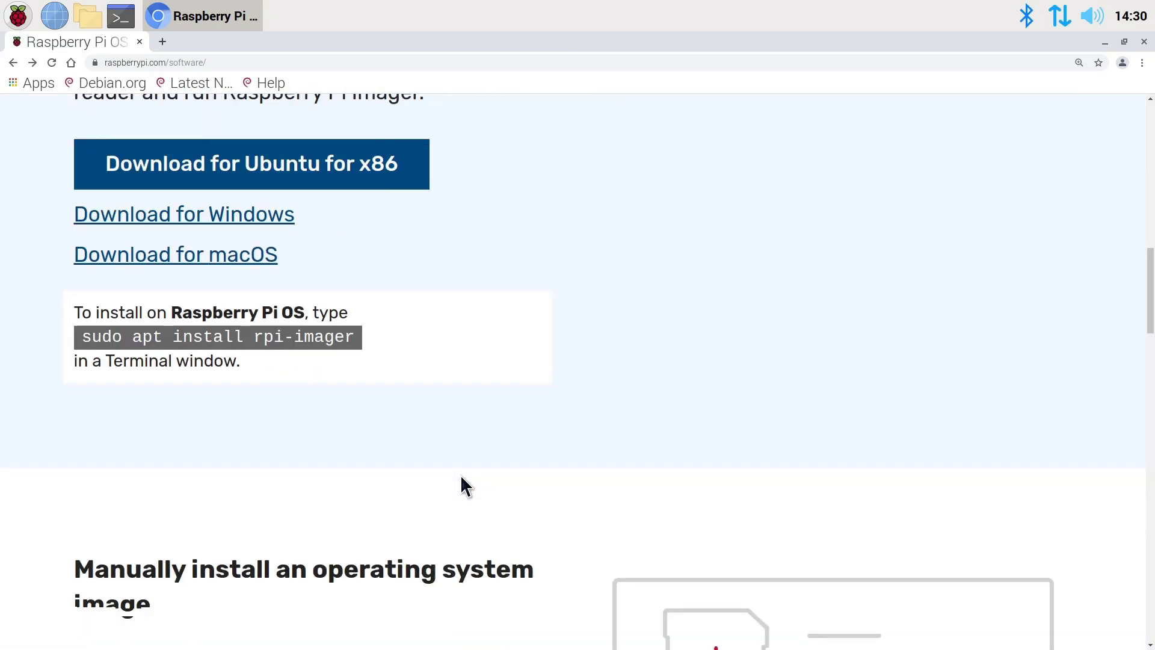
{"action": "scroll", "coordinate": [460, 480], "scroll_direction": "down", "scroll_amount": 6}
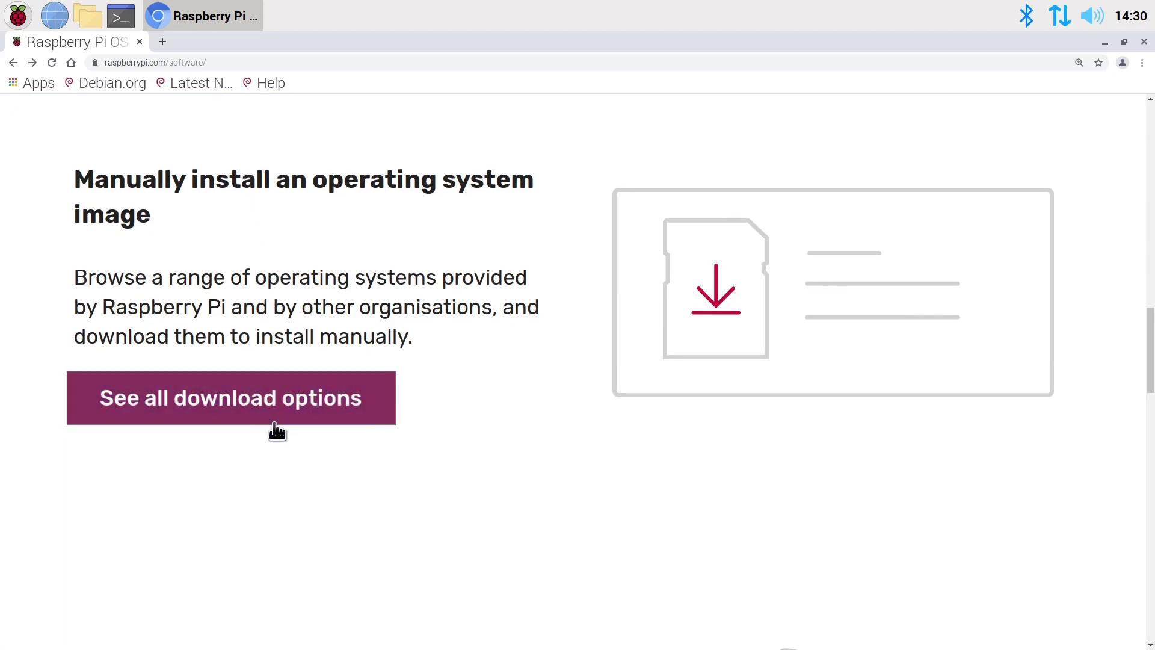
{"action": "left_click", "coordinate": [266, 402]}
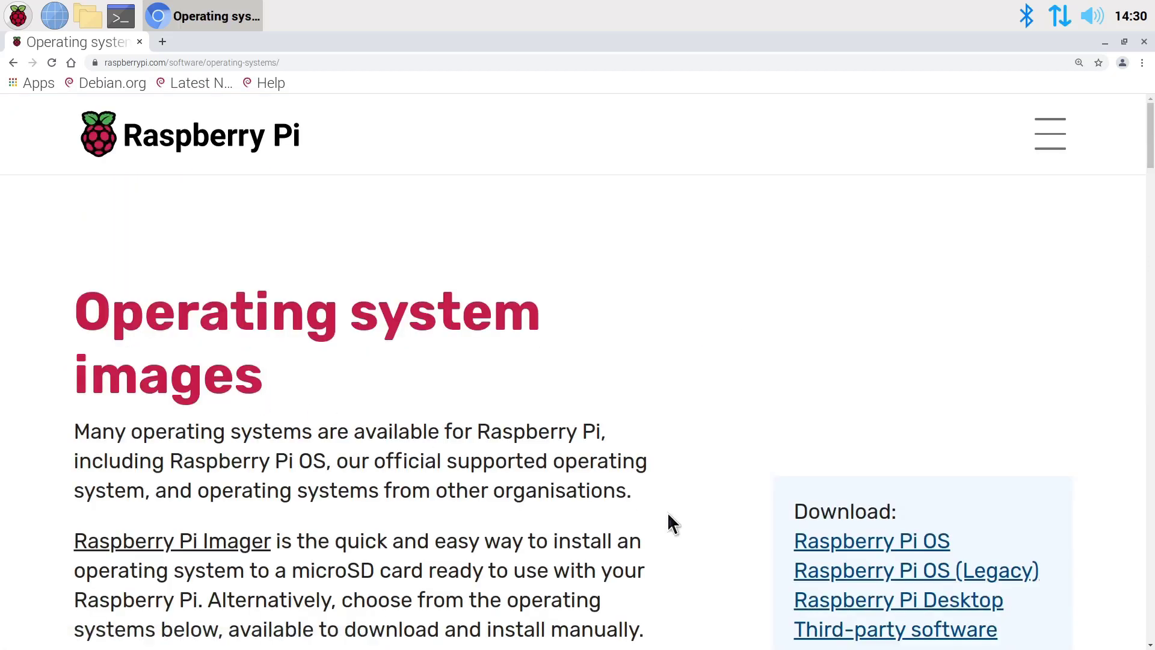
Scroll the Operating system images page down through the Raspberry Pi OS download listings.
{"action": "scroll", "coordinate": [686, 515], "scroll_direction": "down", "scroll_amount": 3}
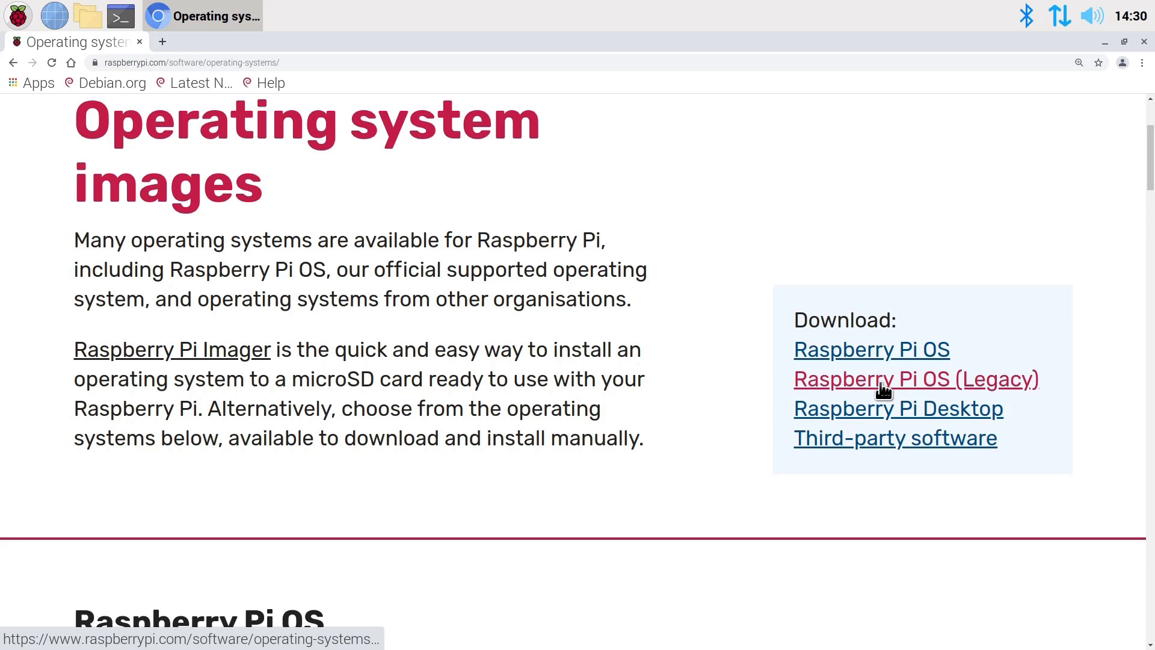
{"action": "scroll", "coordinate": [518, 496], "scroll_direction": "down", "scroll_amount": 3}
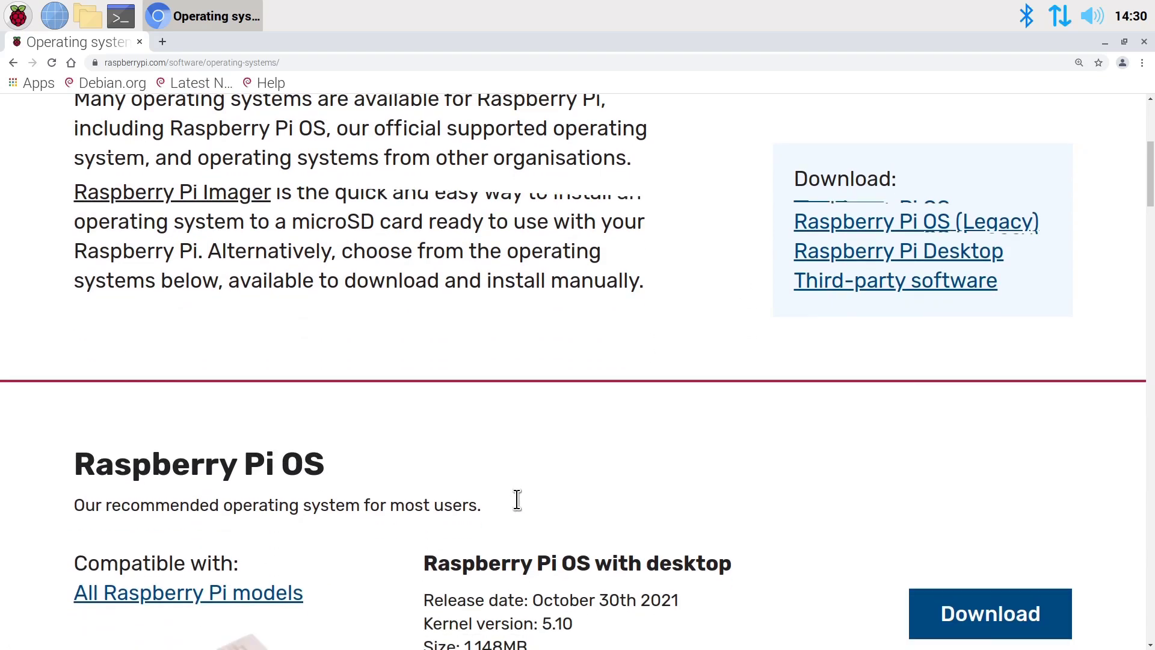
{"action": "scroll", "coordinate": [517, 499], "scroll_direction": "down", "scroll_amount": 5}
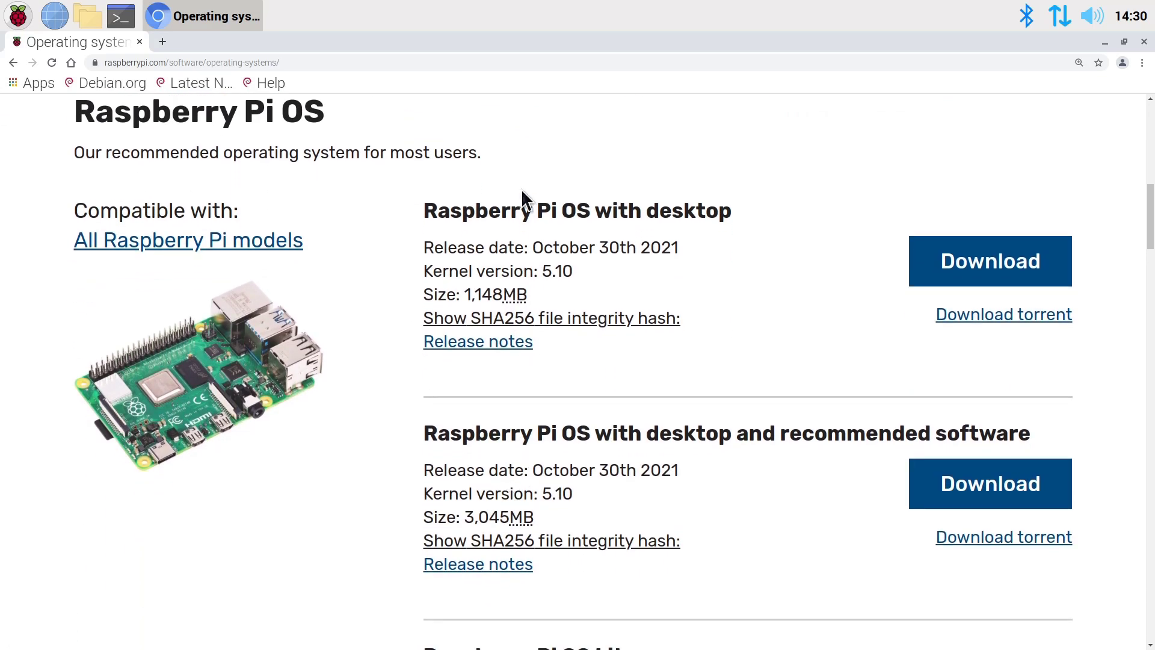
{"action": "triple_click", "coordinate": [71, 153]}
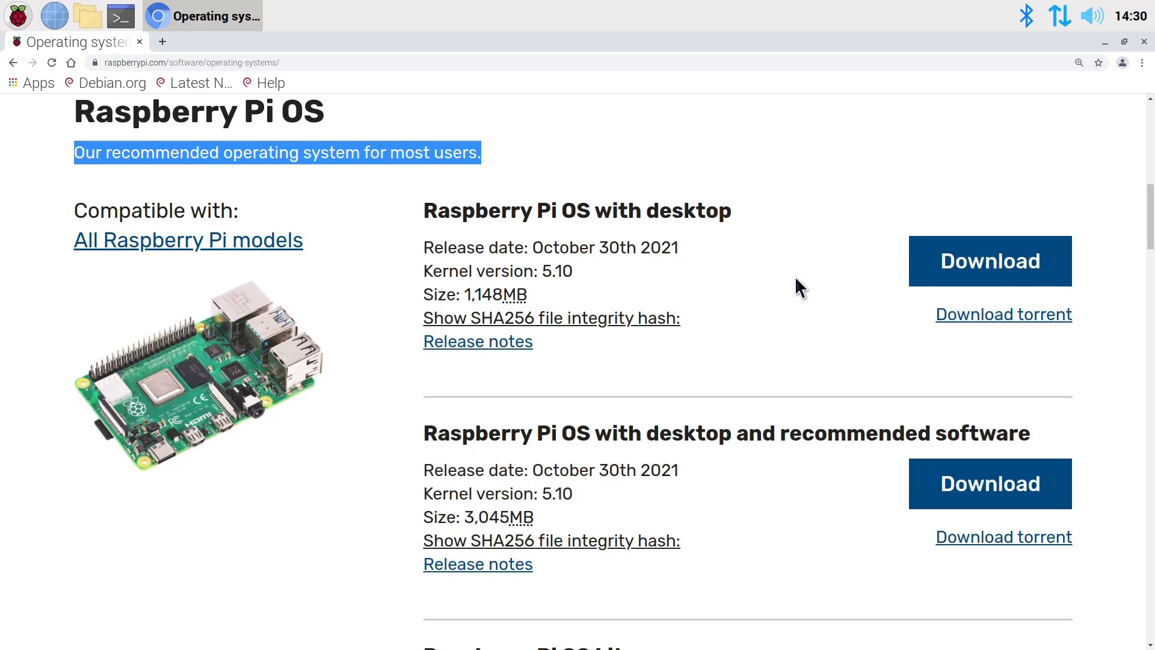
{"action": "scroll", "coordinate": [773, 509], "scroll_direction": "down", "scroll_amount": 2}
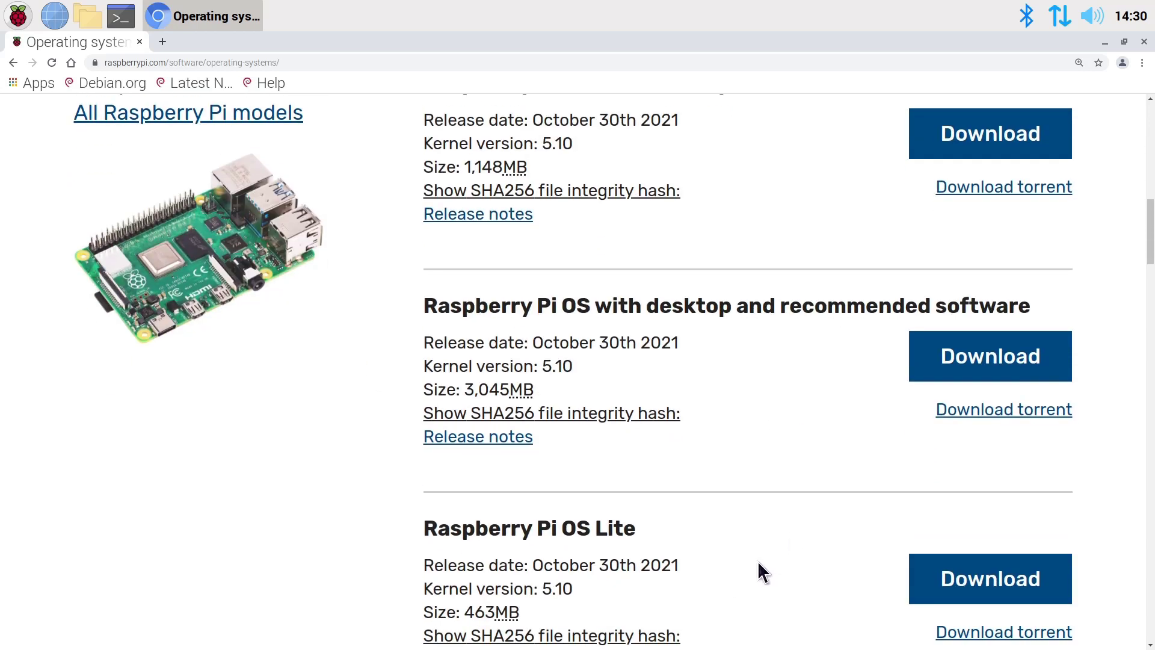
{"action": "scroll", "coordinate": [756, 568], "scroll_direction": "down", "scroll_amount": 6}
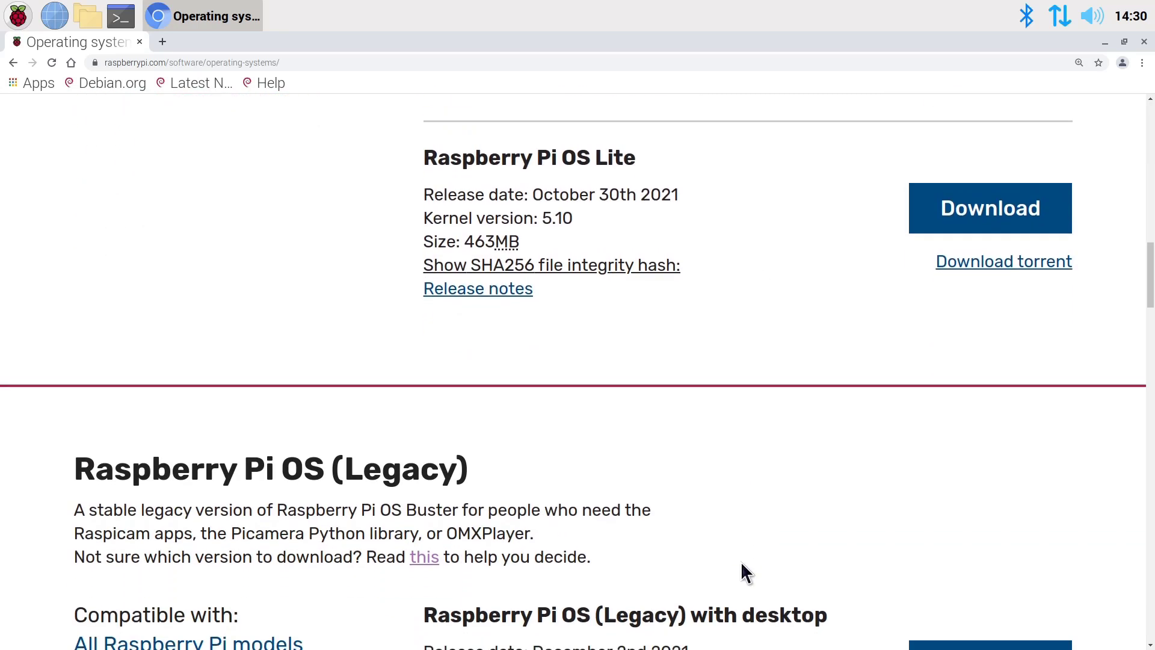
Scroll to Raspberry Pi OS (Legacy) and highlight its Raspicam apps and Picamera description.
{"action": "scroll", "coordinate": [742, 565], "scroll_direction": "down", "scroll_amount": 6}
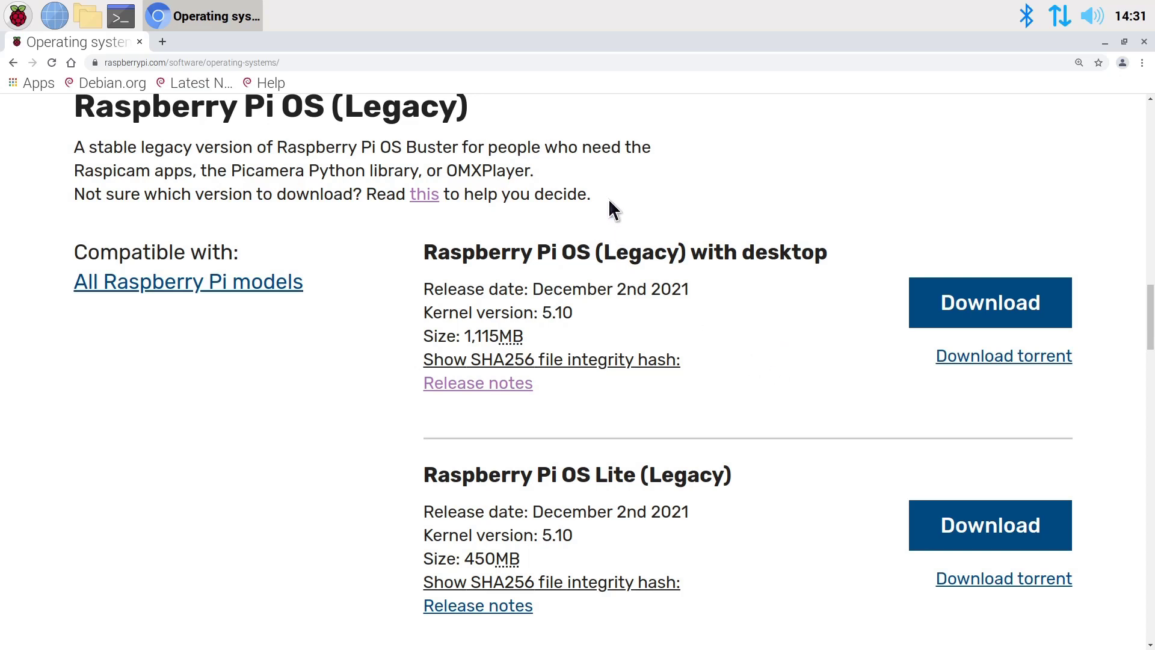
{"action": "left_click_drag", "start_coordinate": [604, 198], "coordinate": [19, 146]}
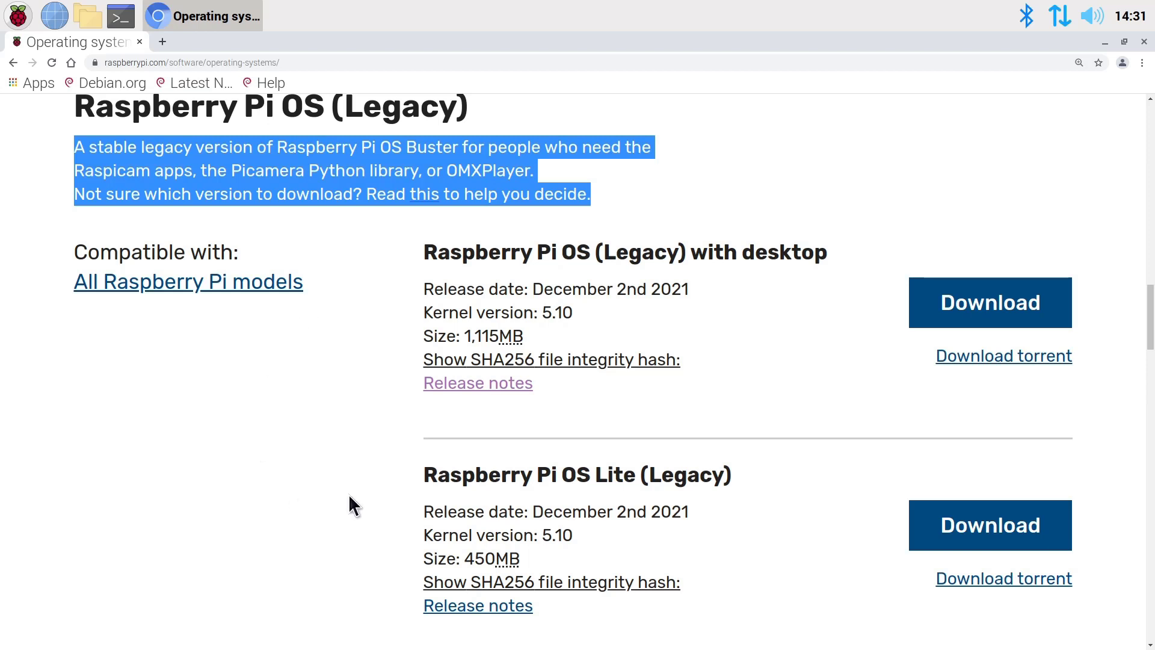
{"action": "left_click", "coordinate": [473, 390]}
{"action": "scroll", "coordinate": [464, 373], "scroll_direction": "up", "scroll_amount": 3}
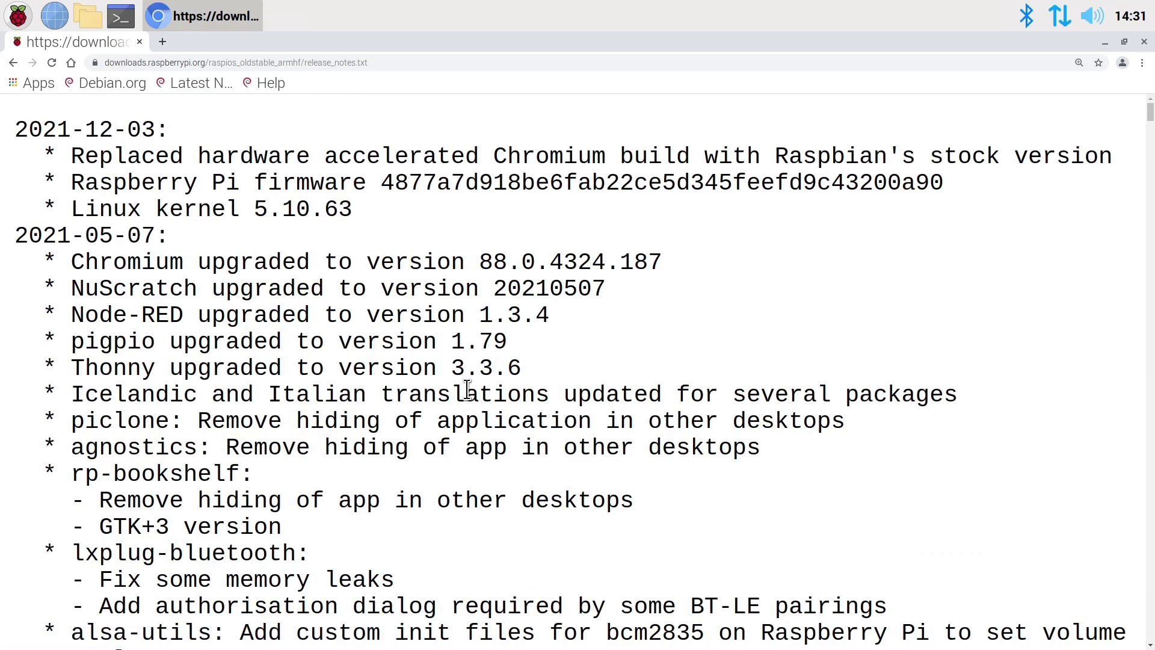
{"action": "left_click_drag", "start_coordinate": [385, 212], "coordinate": [58, 182]}
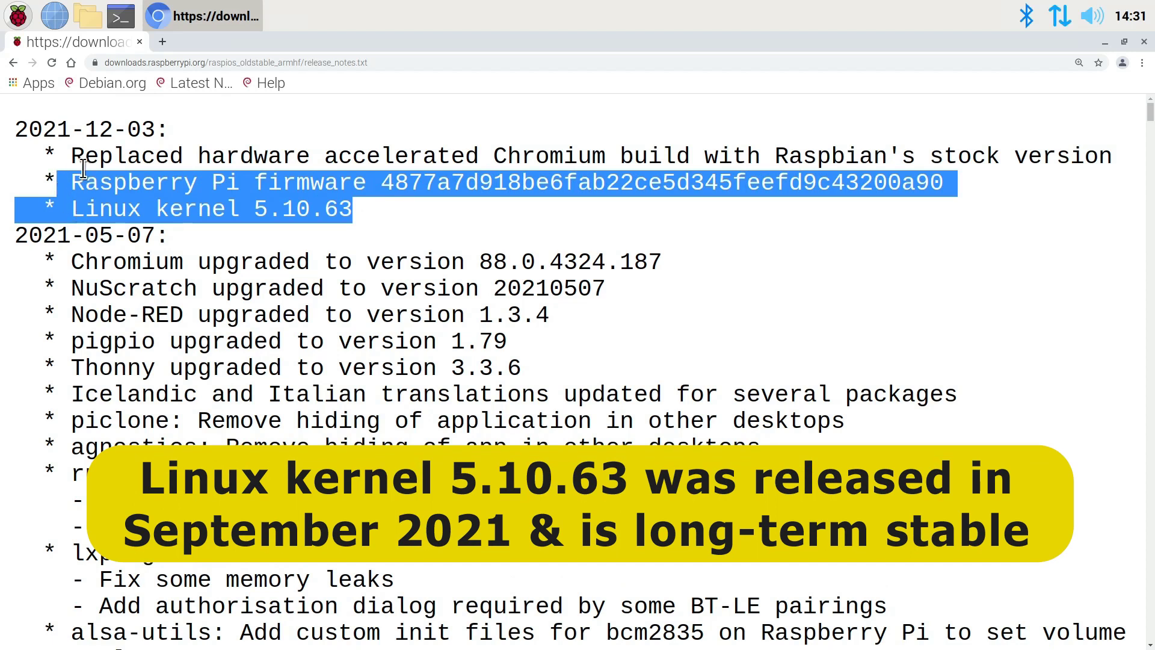
{"action": "left_click_drag", "start_coordinate": [73, 155], "coordinate": [1118, 157]}
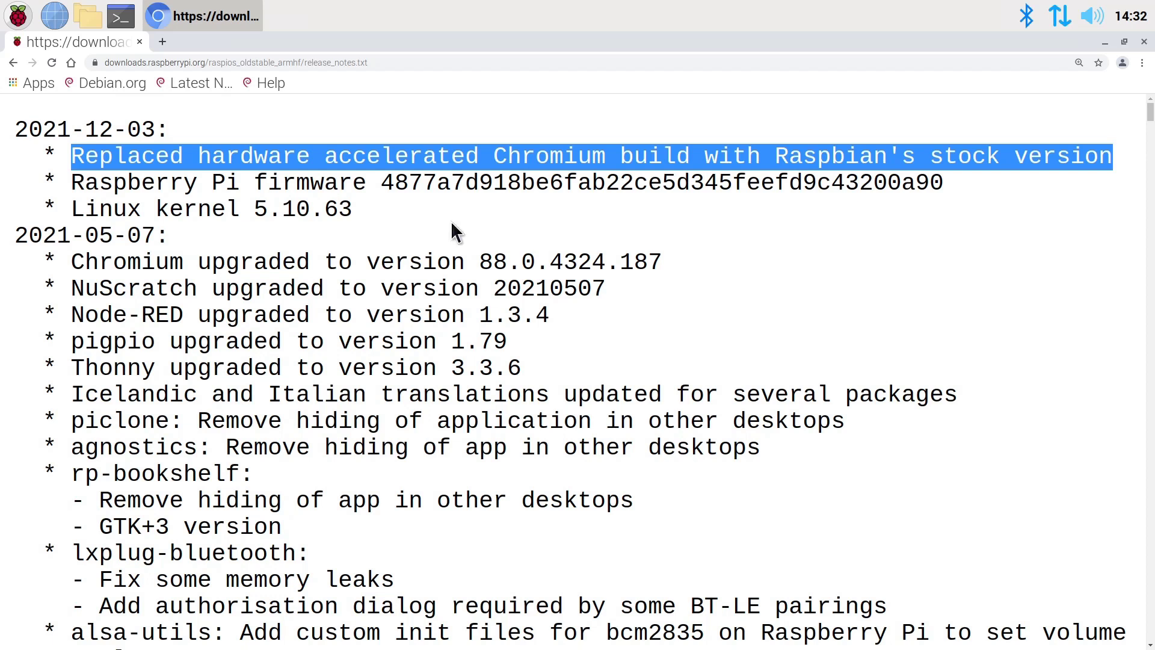
{"action": "left_click", "coordinate": [13, 63]}
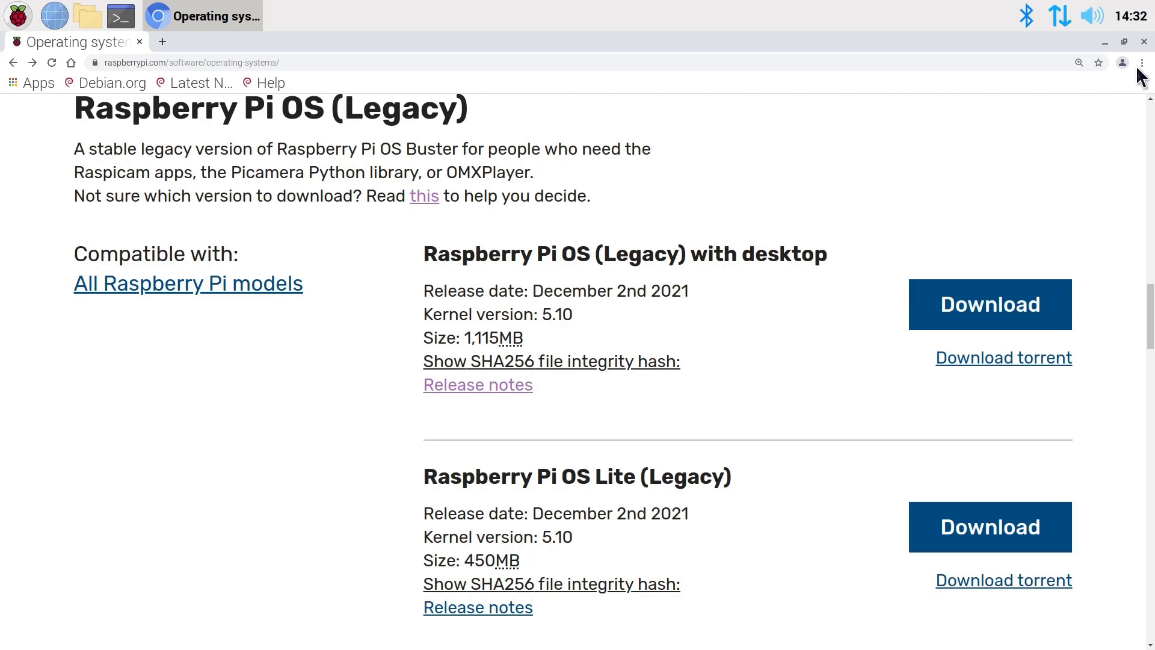
Close Chromium, launch Raspberry Pi Imager from Accessories maximised, and show its Operating System list.
{"action": "left_click", "coordinate": [1144, 42]}
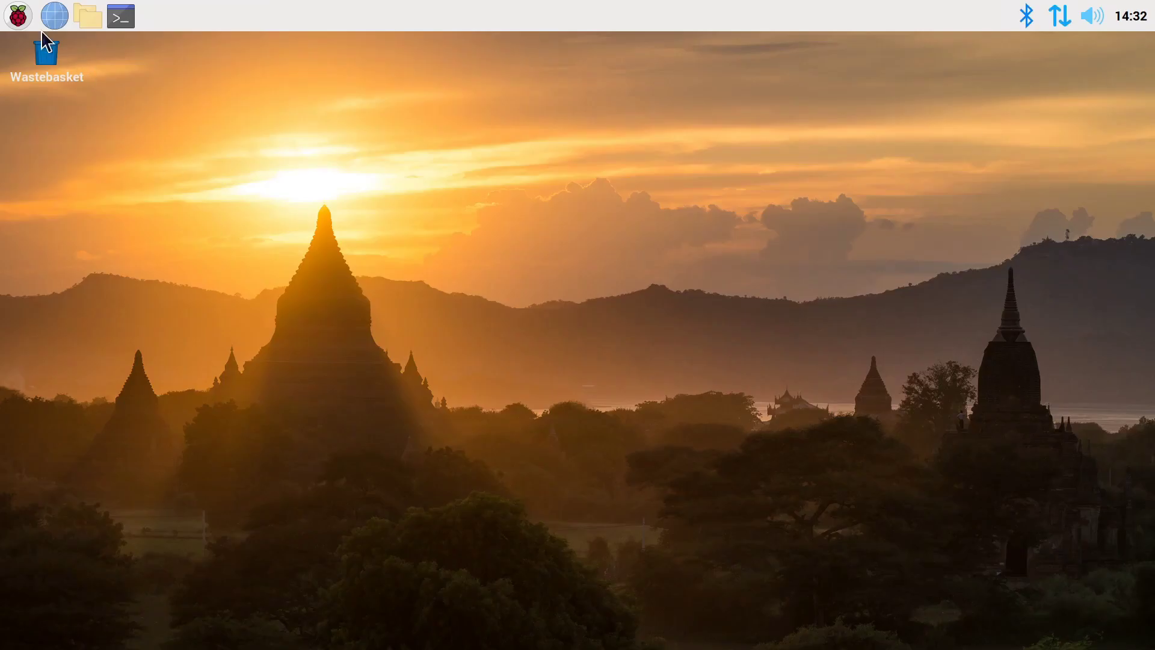
{"action": "left_click", "coordinate": [18, 16]}
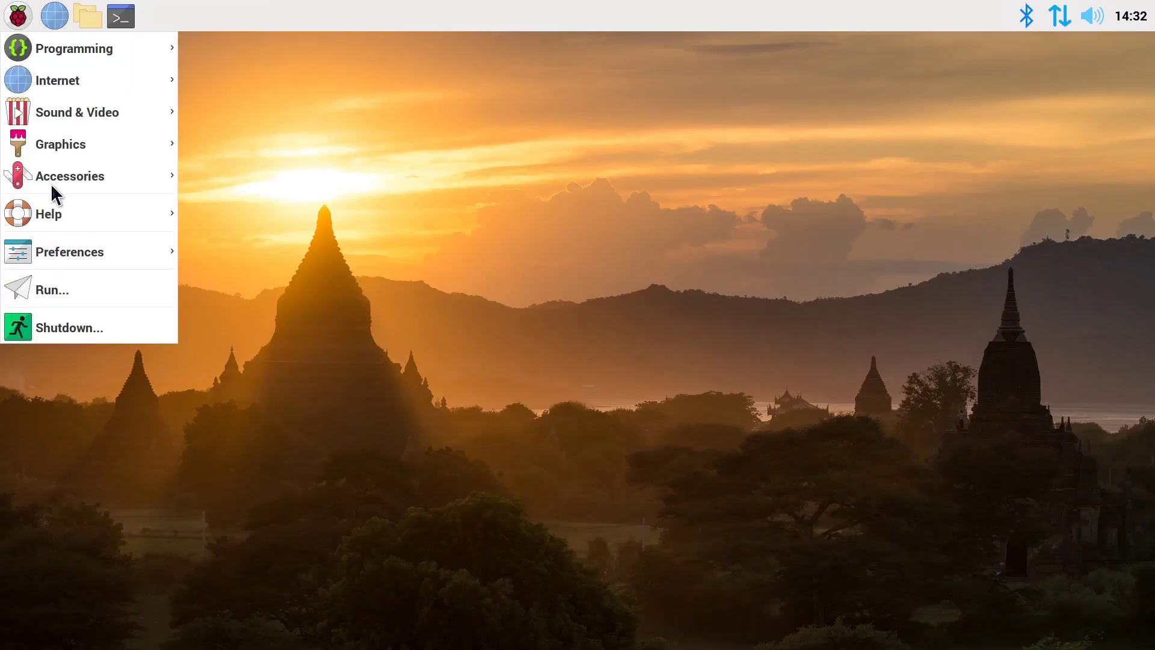
{"action": "mouse_move", "coordinate": [49, 175]}
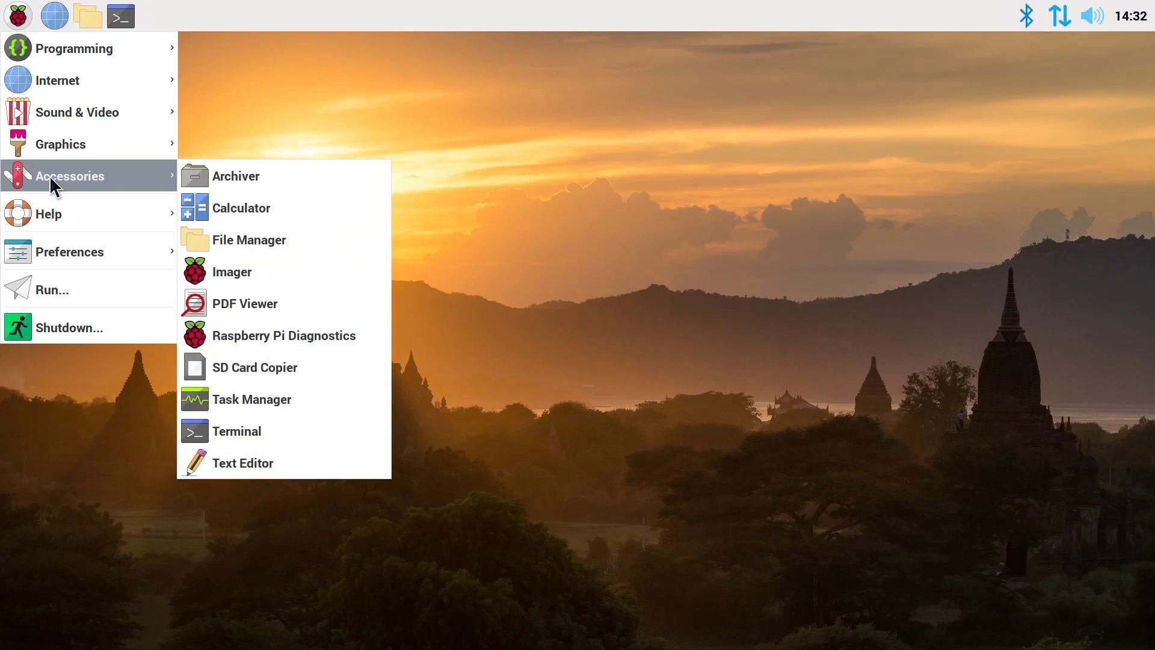
{"action": "left_click", "coordinate": [265, 273]}
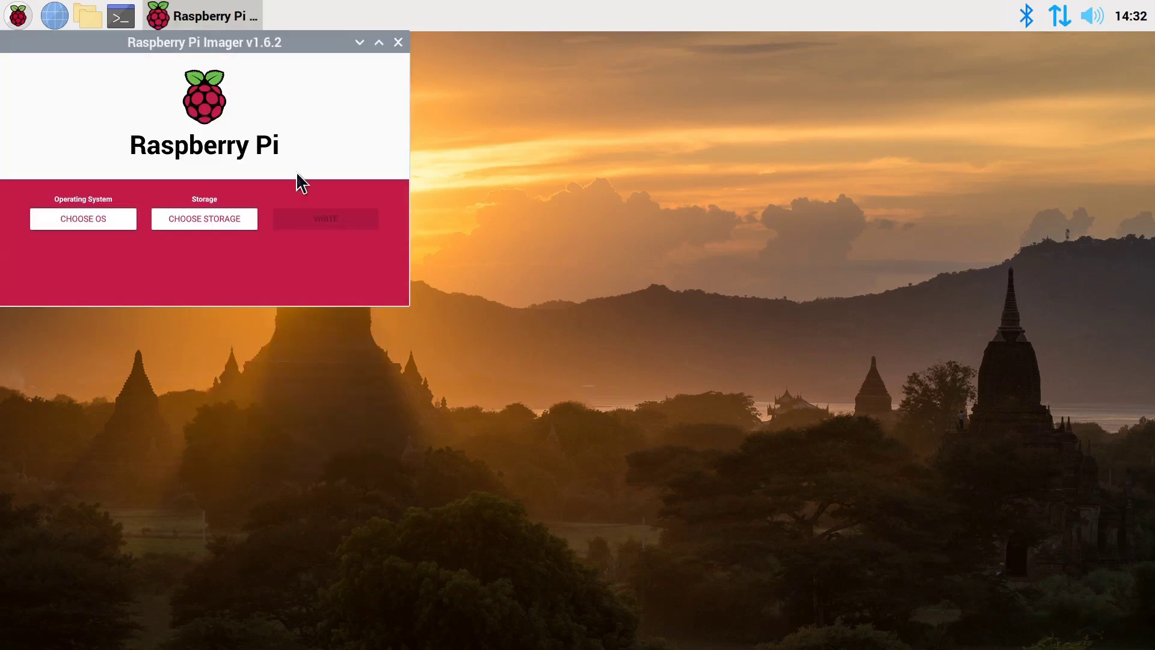
{"action": "left_click_drag", "start_coordinate": [289, 45], "coordinate": [651, 192]}
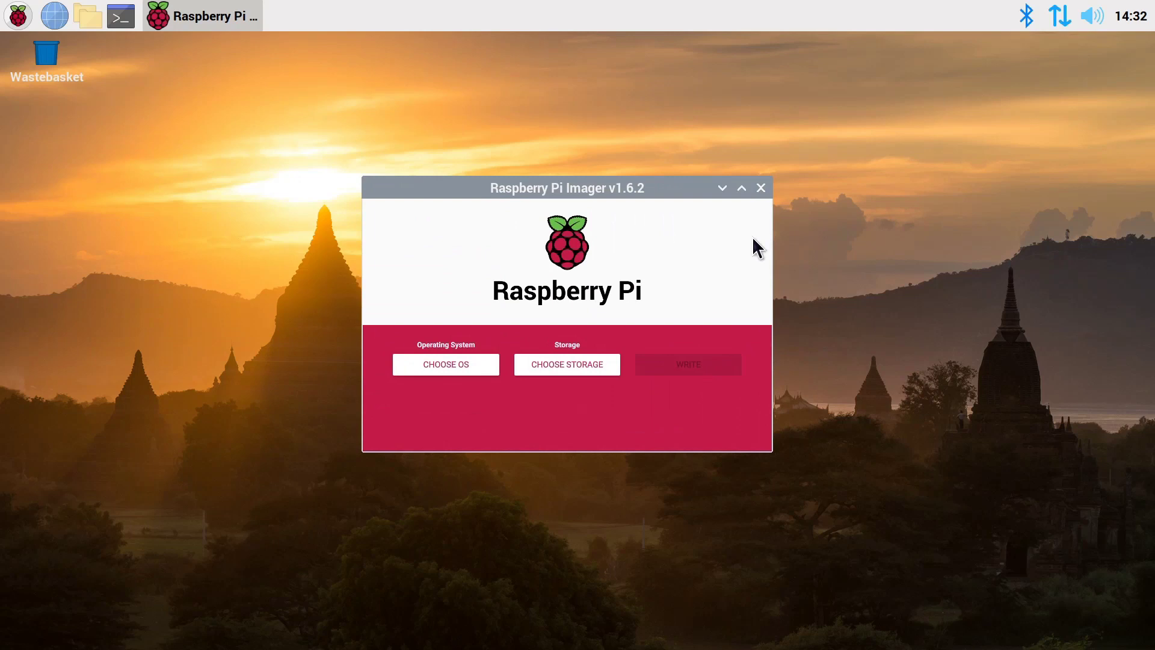
{"action": "left_click", "coordinate": [741, 188]}
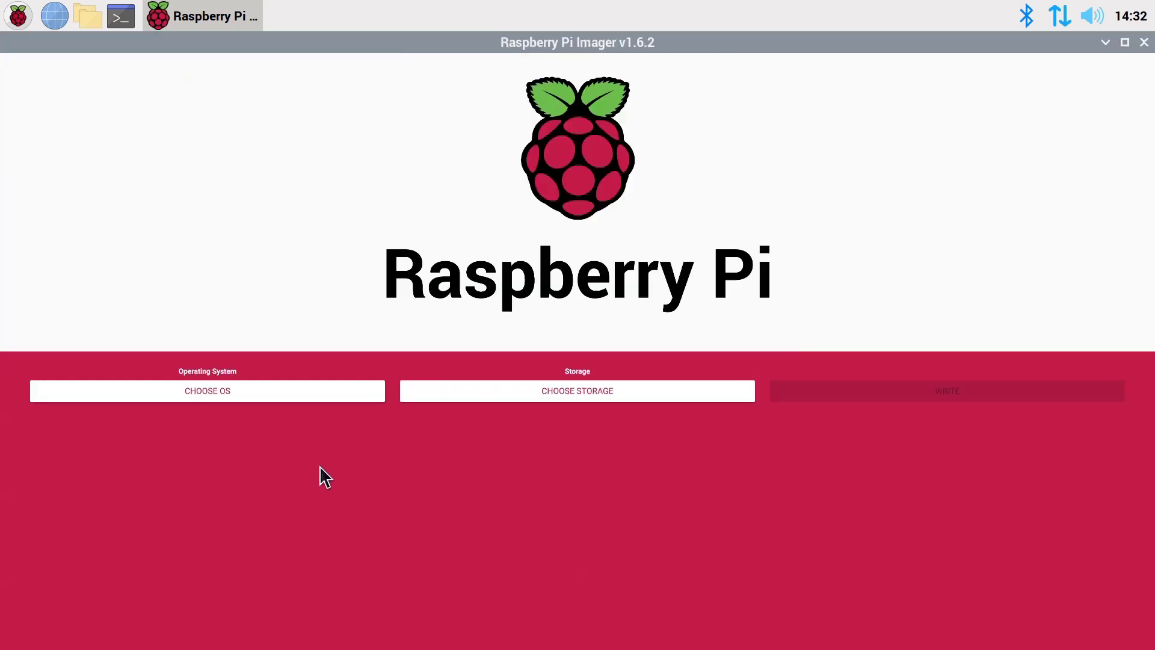
{"action": "left_click", "coordinate": [218, 393]}
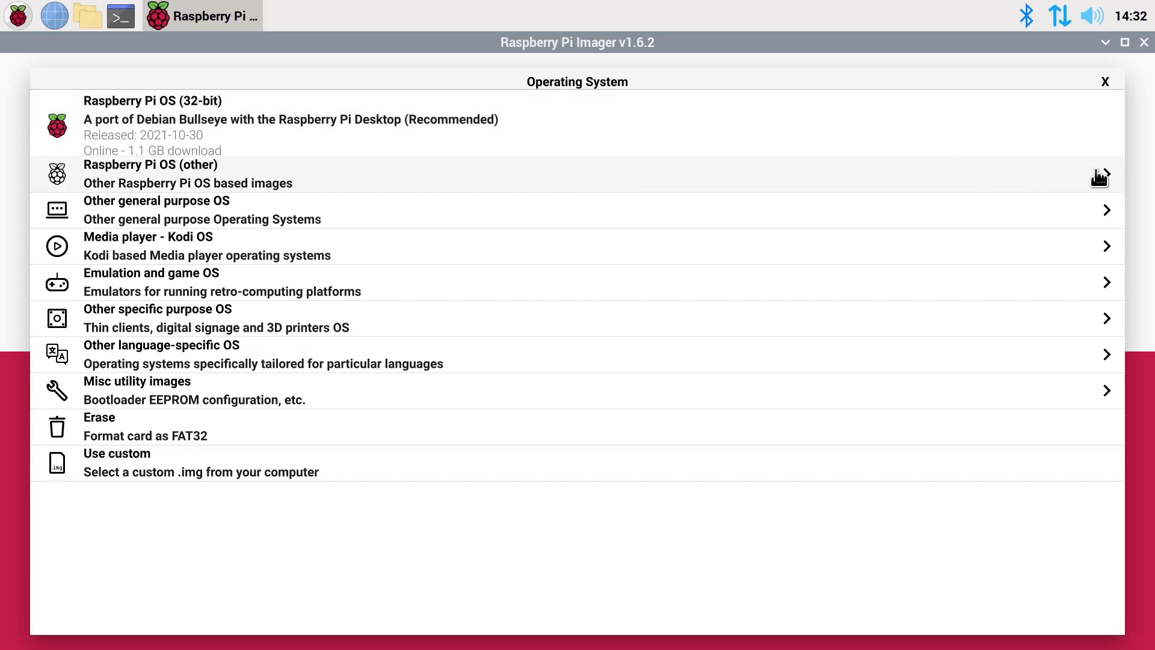
Browse the Raspberry Pi OS (other) images, including the Legacy versions, then close Raspberry Pi Imager.
{"action": "left_click", "coordinate": [1101, 176]}
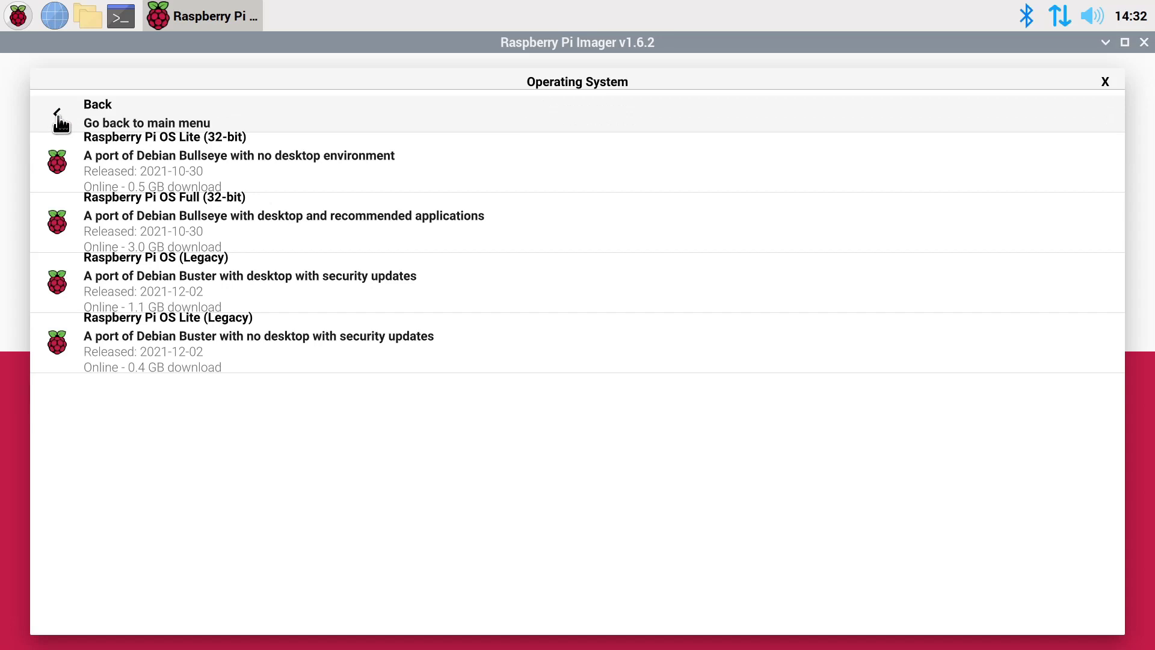
{"action": "left_click", "coordinate": [59, 115]}
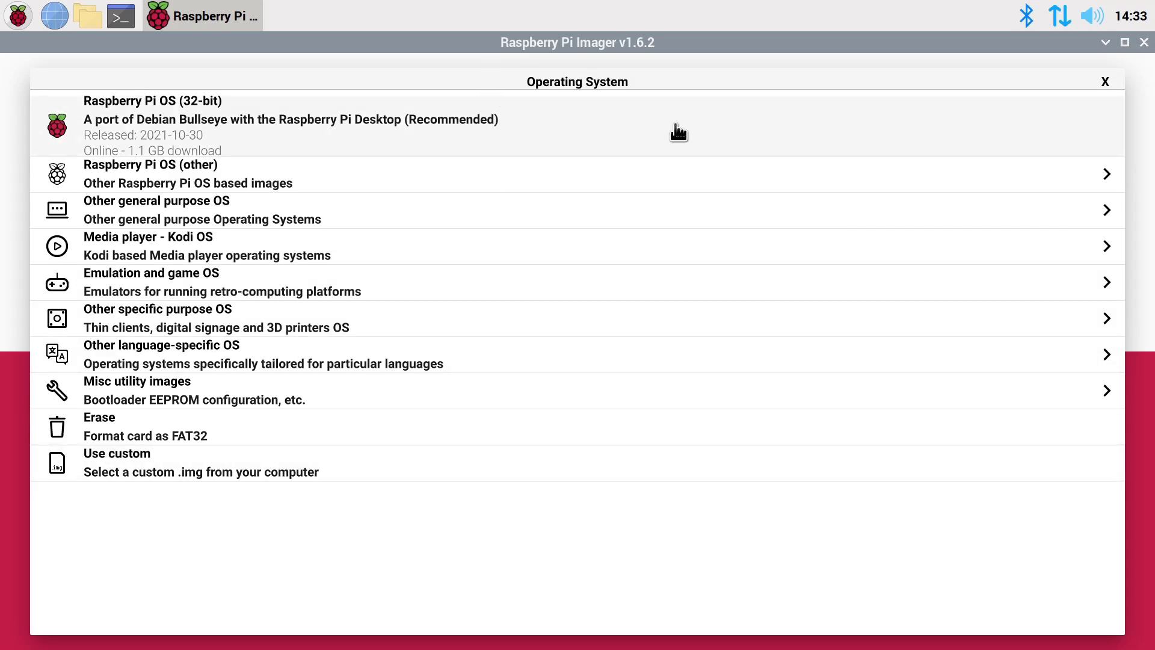
{"action": "left_click", "coordinate": [1106, 82]}
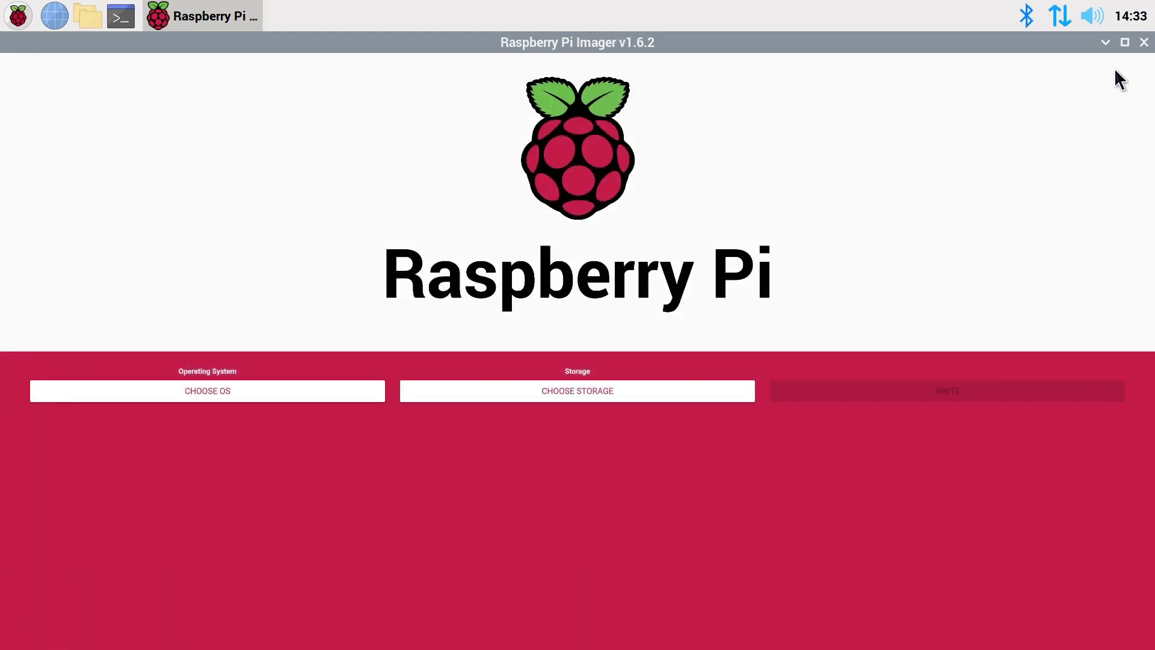
{"action": "left_click", "coordinate": [1144, 43]}
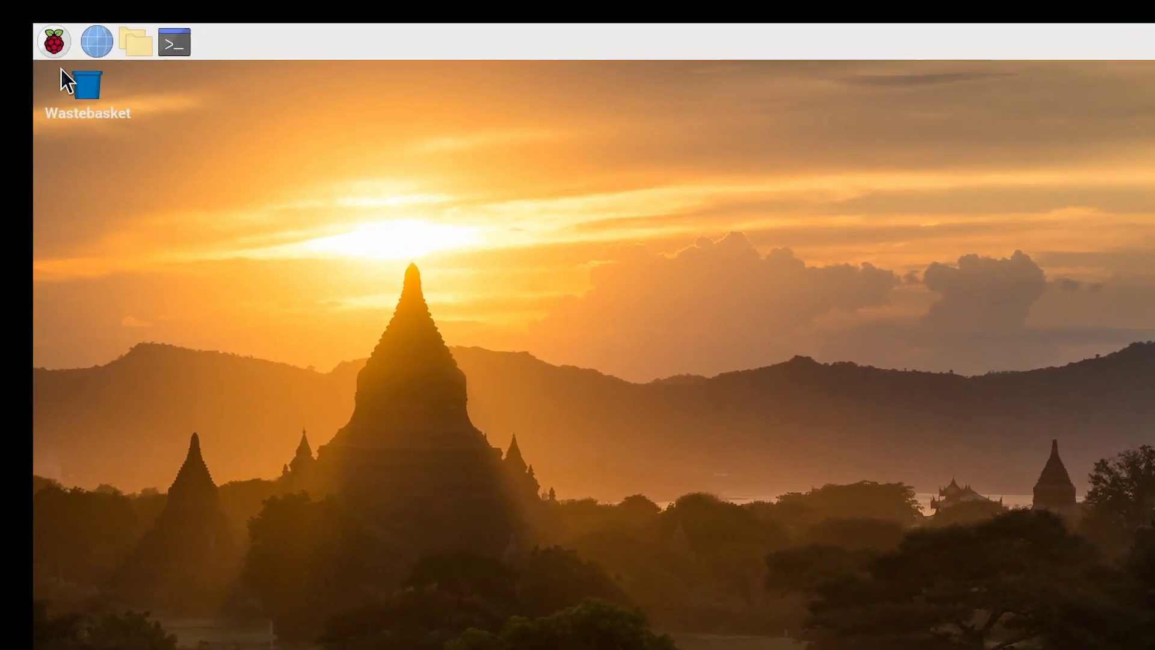
{"action": "left_click", "coordinate": [16, 16]}
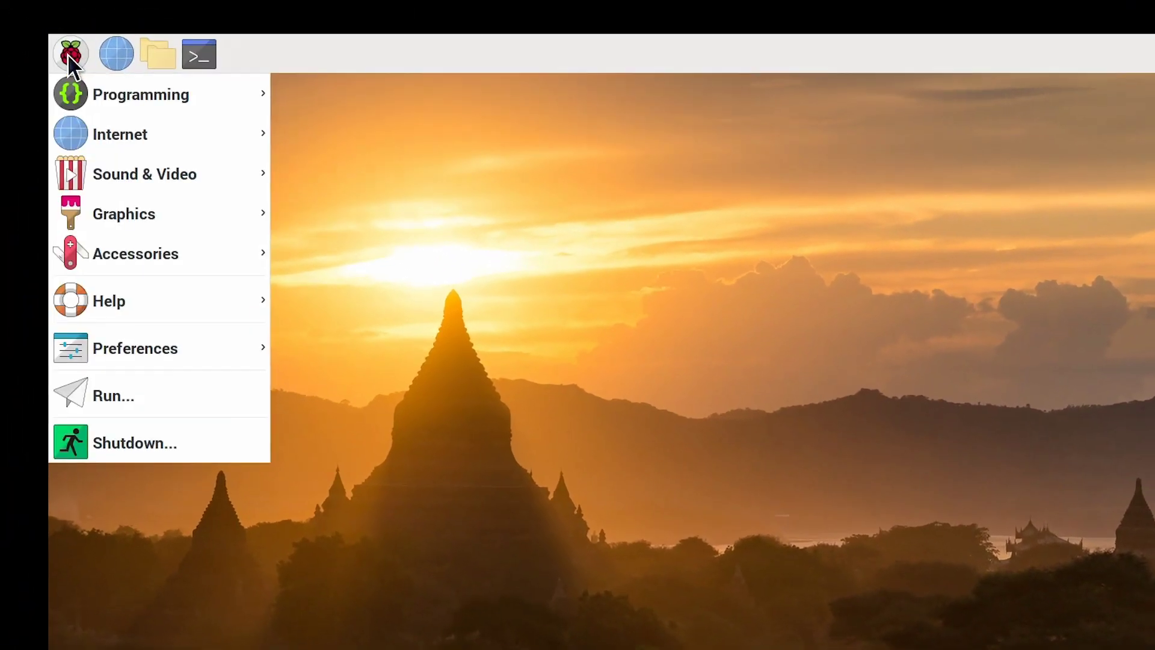
{"action": "mouse_move", "coordinate": [96, 97]}
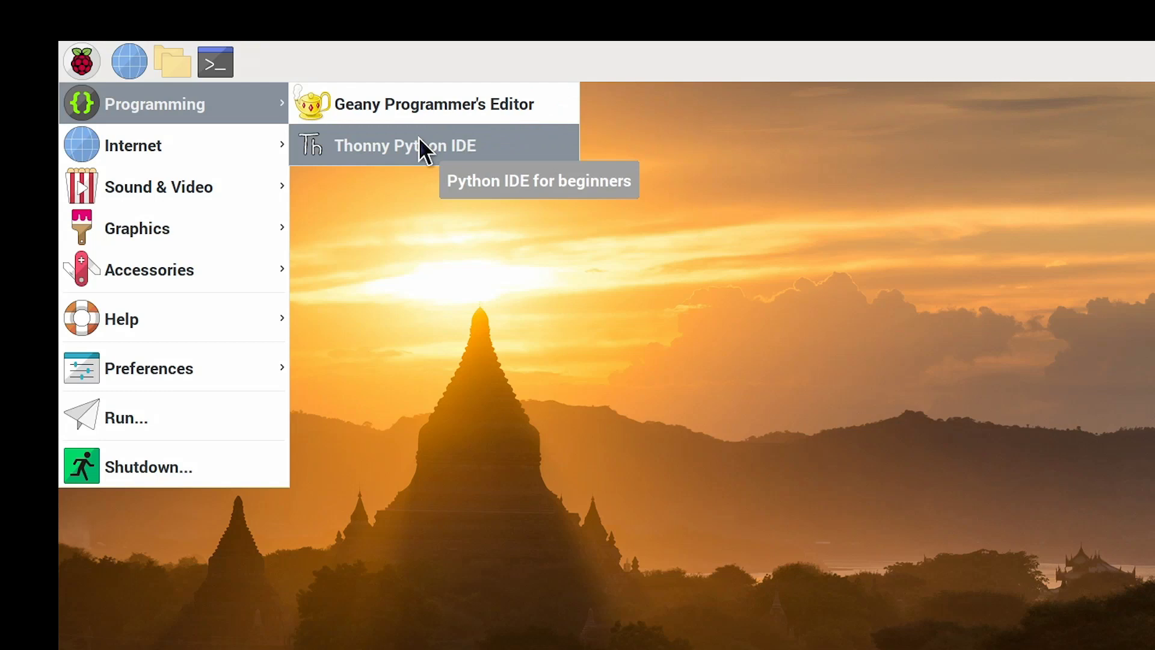
{"action": "mouse_move", "coordinate": [185, 152]}
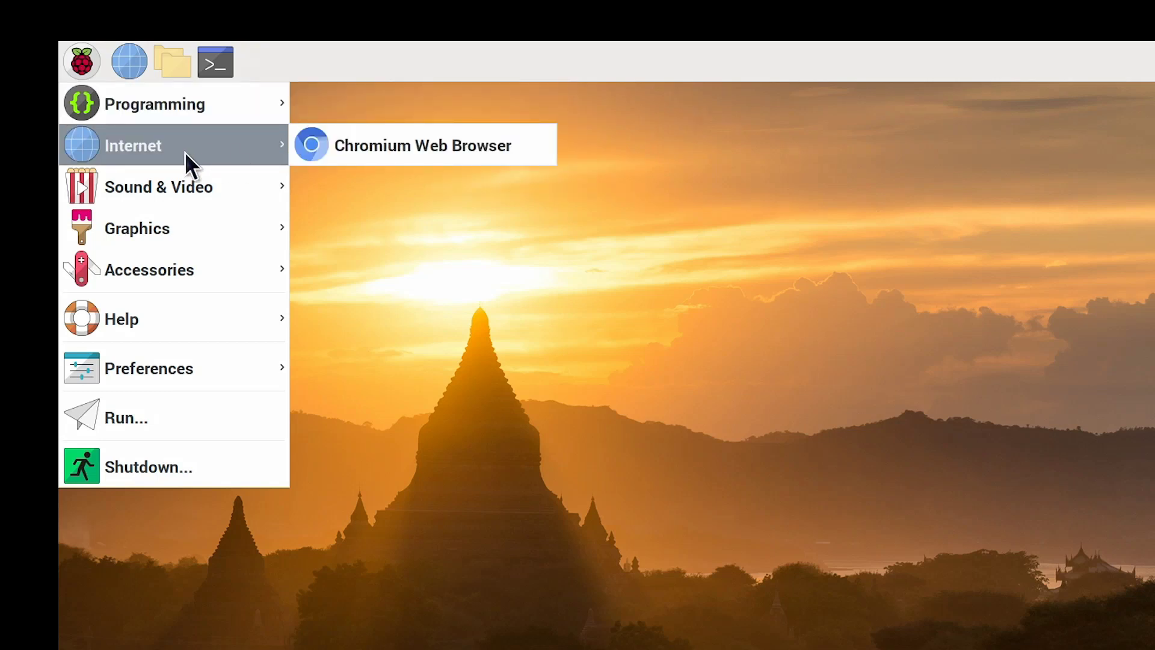
{"action": "mouse_move", "coordinate": [179, 184]}
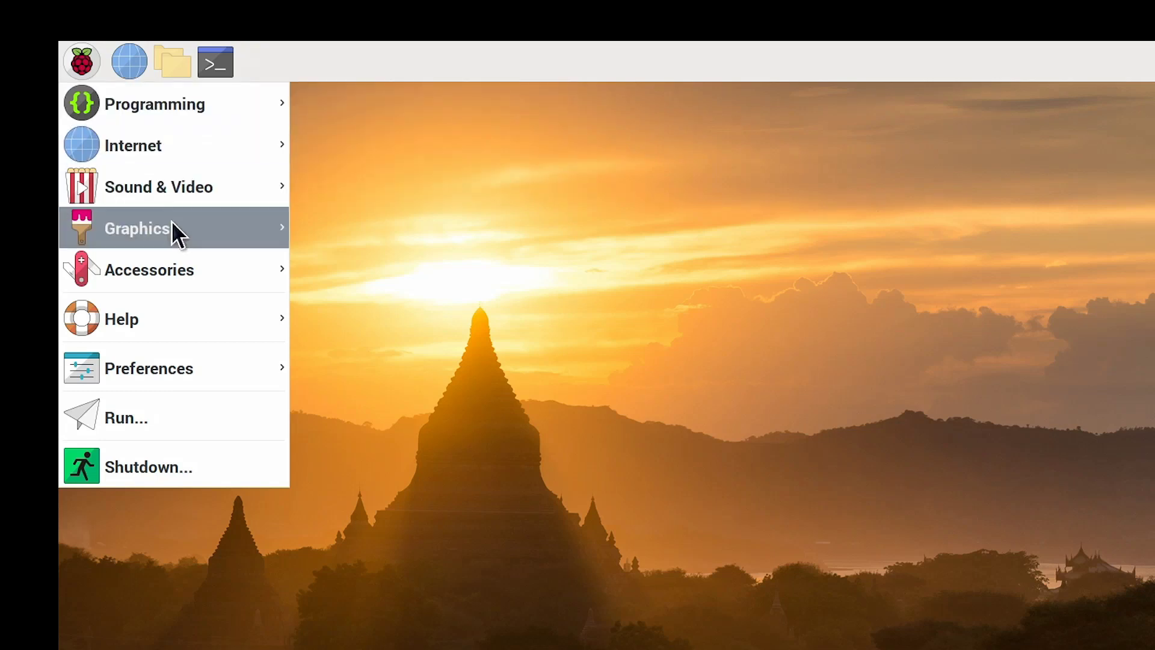
{"action": "mouse_move", "coordinate": [168, 273]}
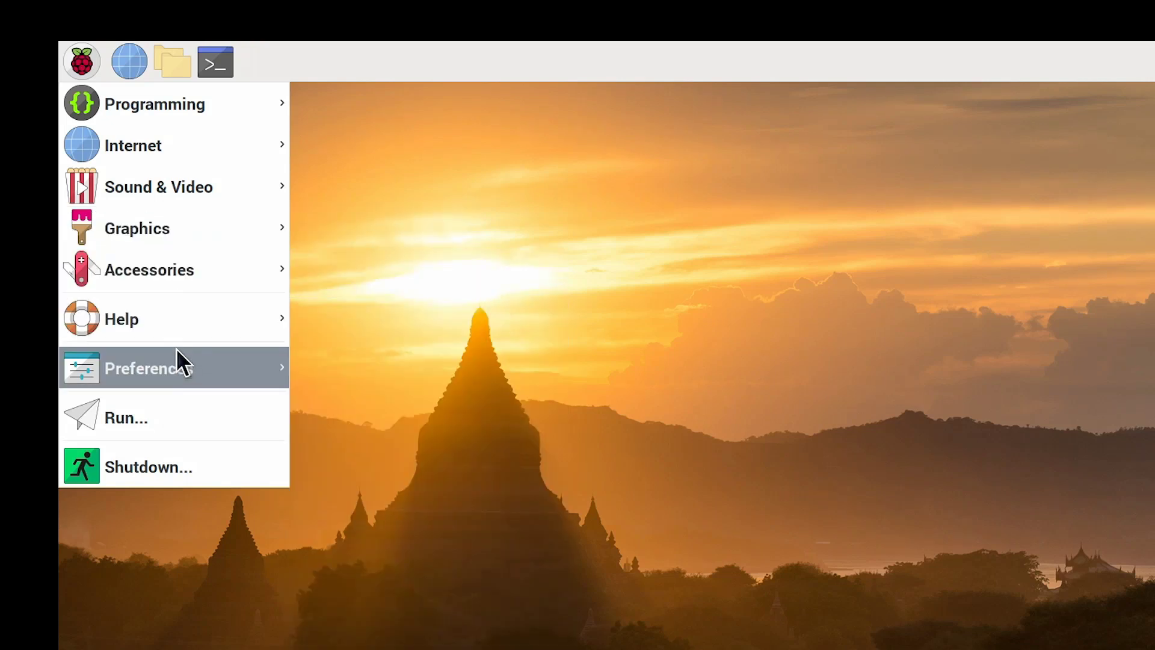
{"action": "mouse_move", "coordinate": [178, 358]}
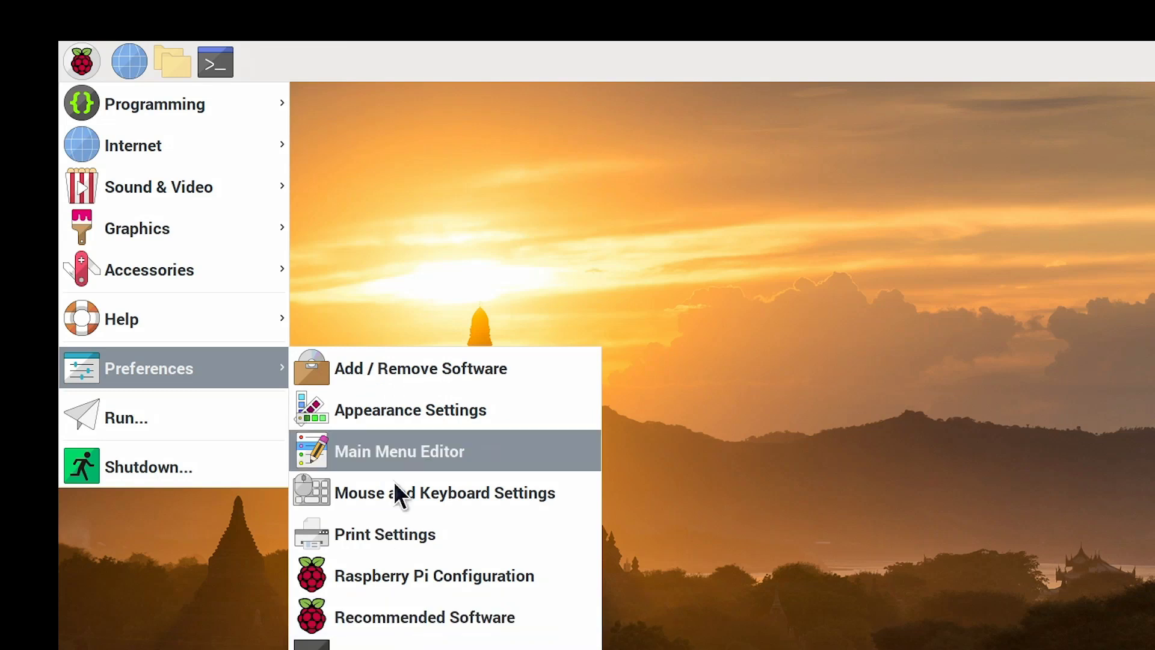
{"action": "left_click", "coordinate": [358, 248]}
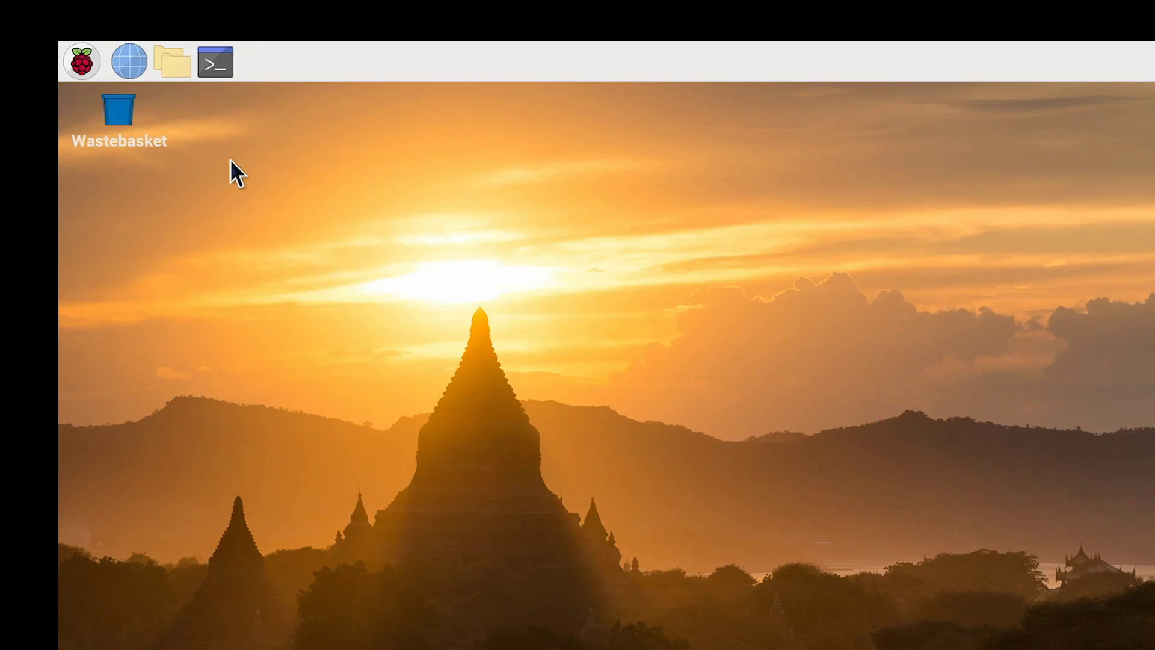
Open Raspberry Pi Configuration, check that Camera is Enabled under Interfaces, and cancel without changes.
{"action": "left_click", "coordinate": [77, 59]}
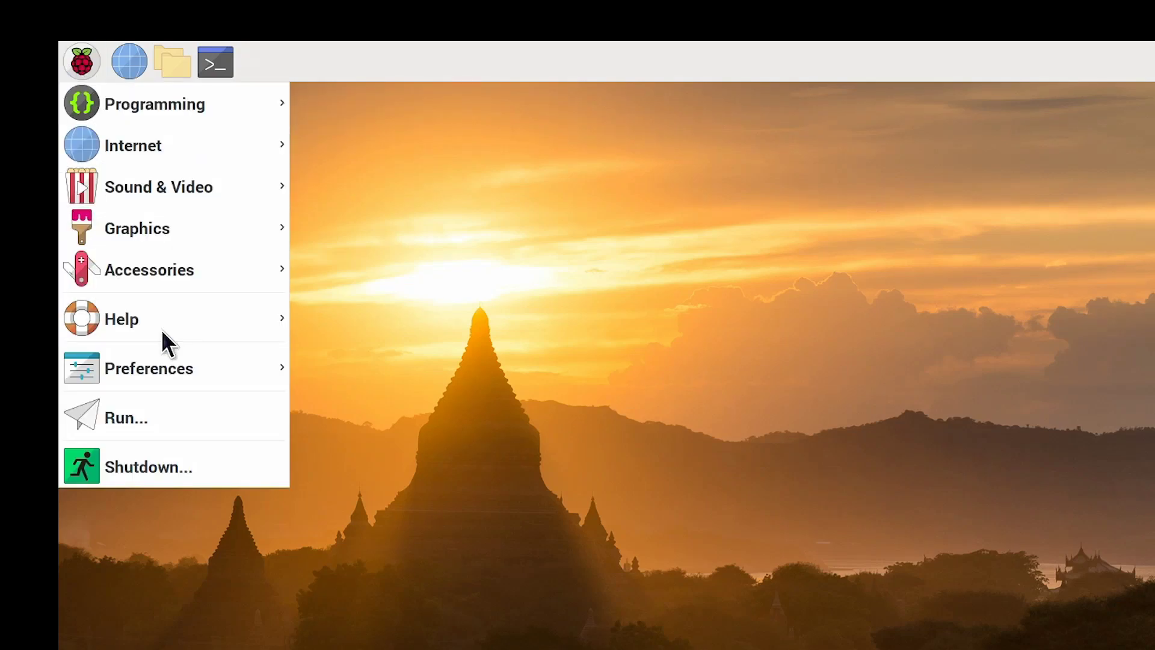
{"action": "mouse_move", "coordinate": [176, 357]}
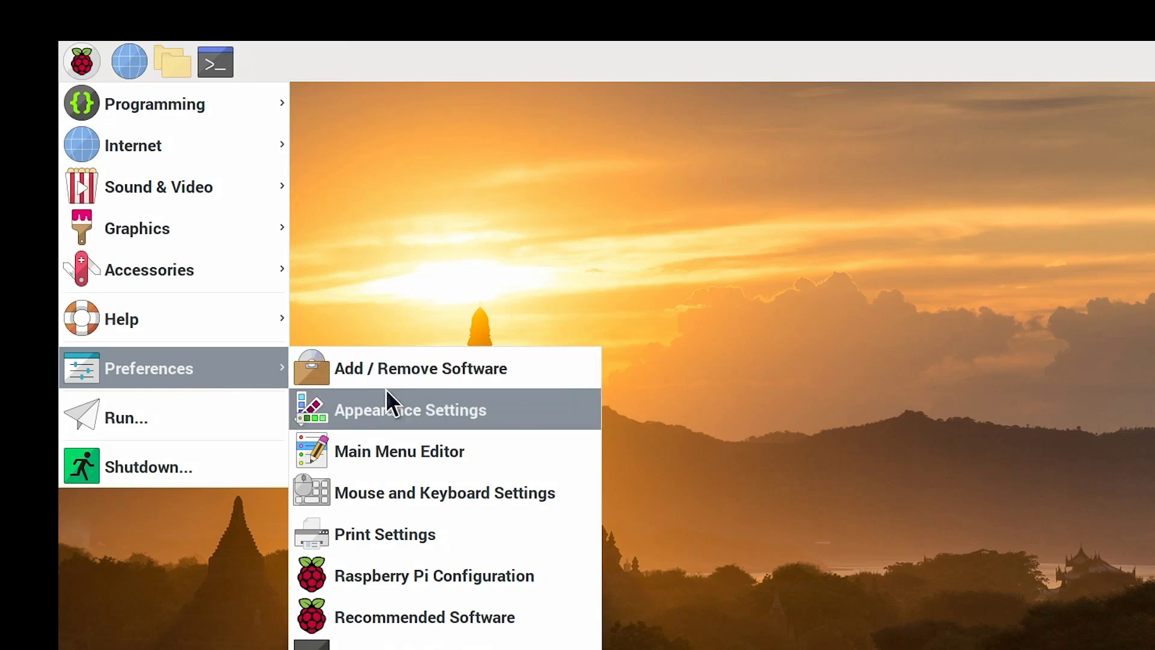
{"action": "left_click", "coordinate": [493, 569]}
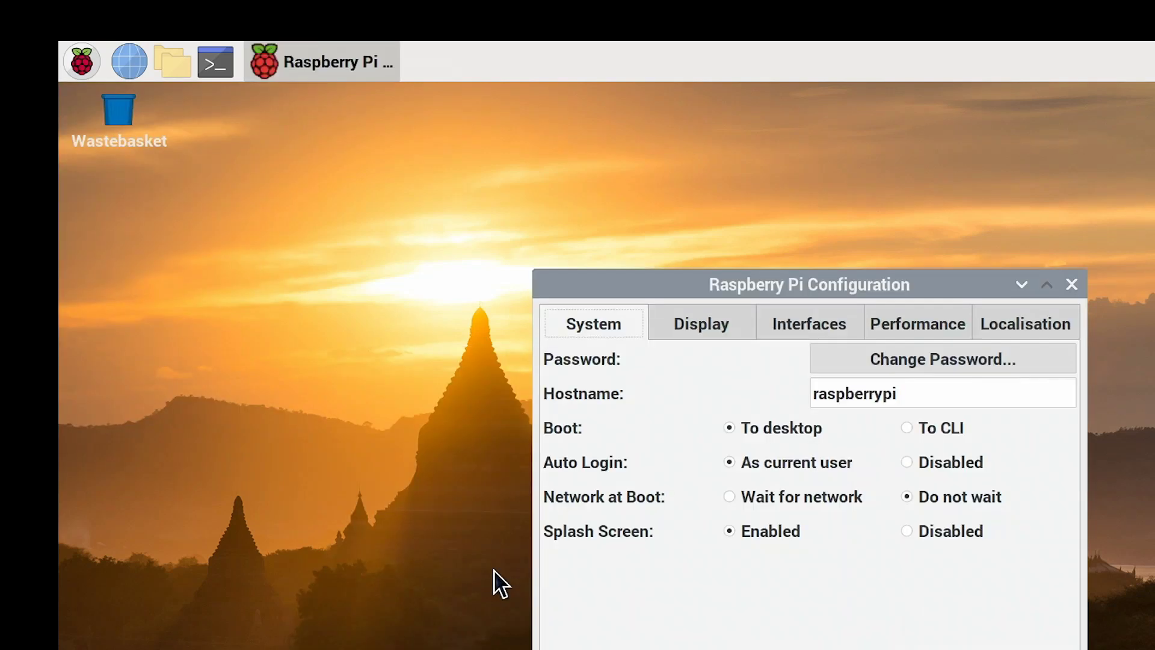
{"action": "left_click", "coordinate": [817, 324]}
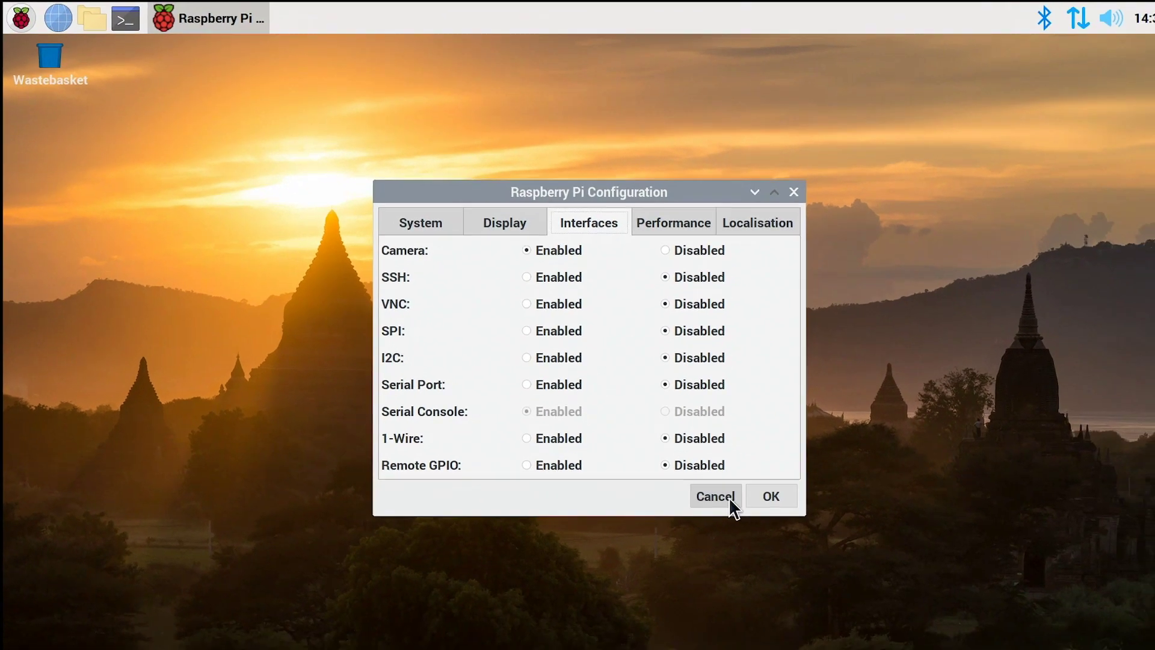
{"action": "left_click", "coordinate": [887, 608]}
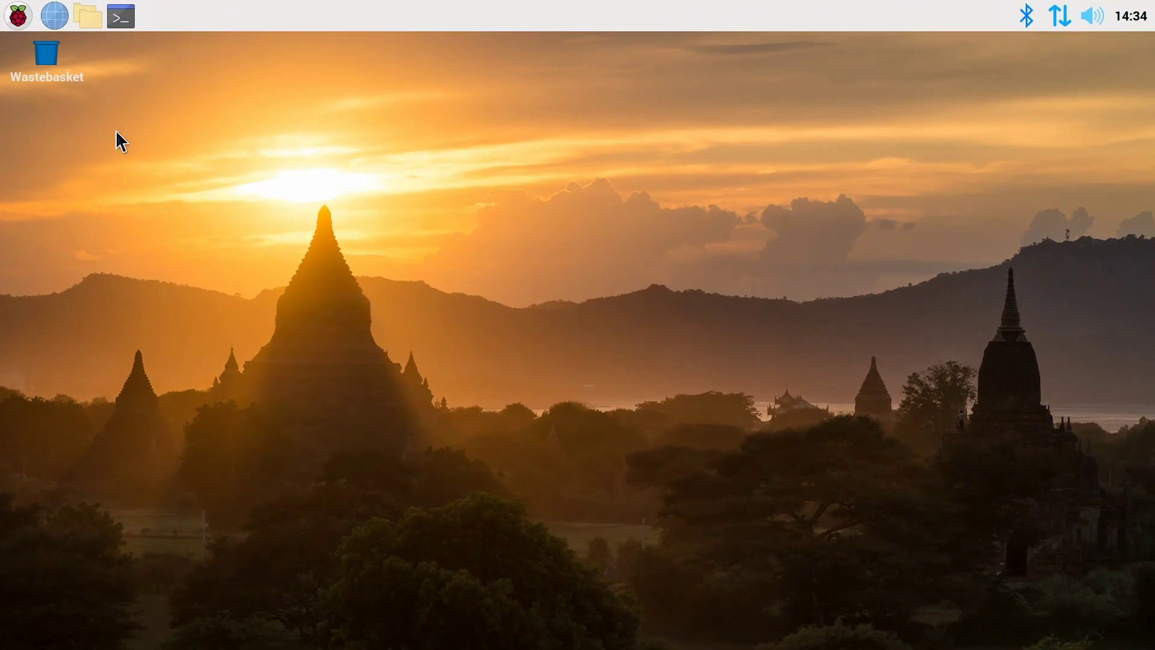
In a new terminal, capture a photo to pic.jpg with 'raspistill -o pic.jpg'.
{"action": "left_click", "coordinate": [121, 22]}
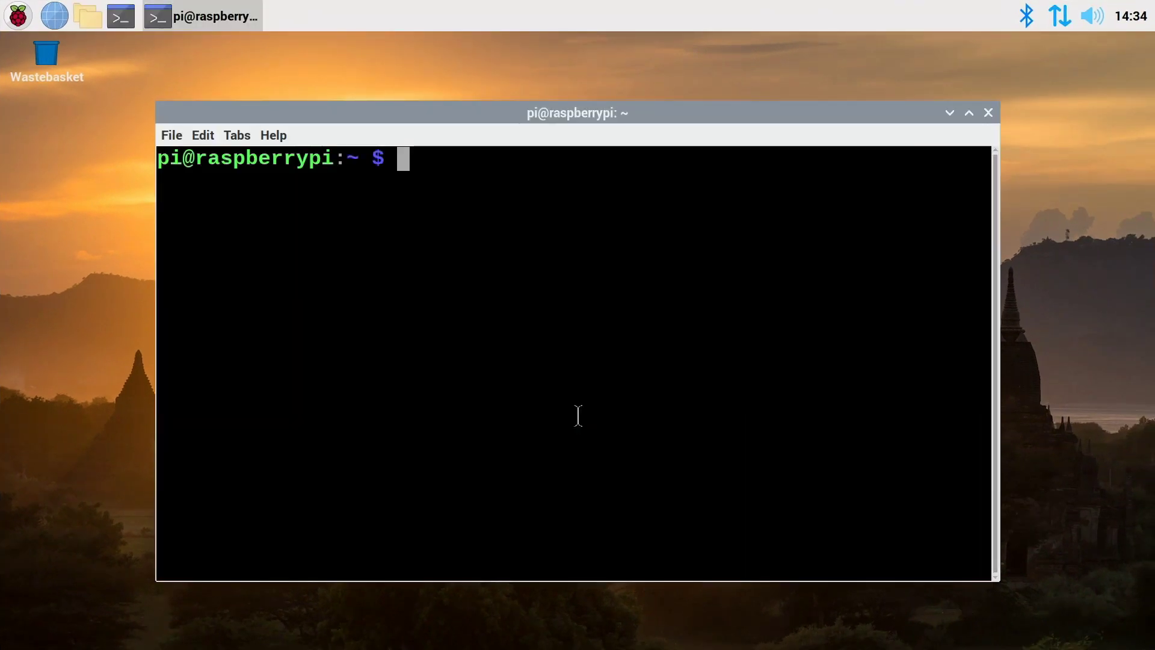
{"action": "type", "text": "raspistill -o pic.jpg"}
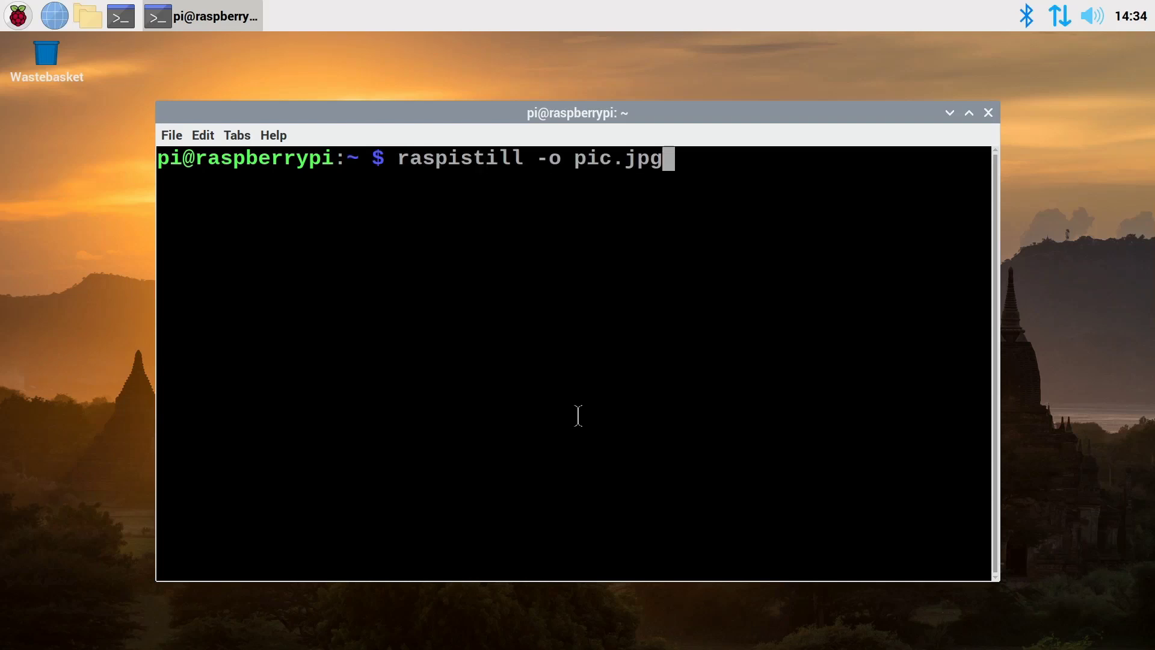
{"action": "key", "text": "Return"}
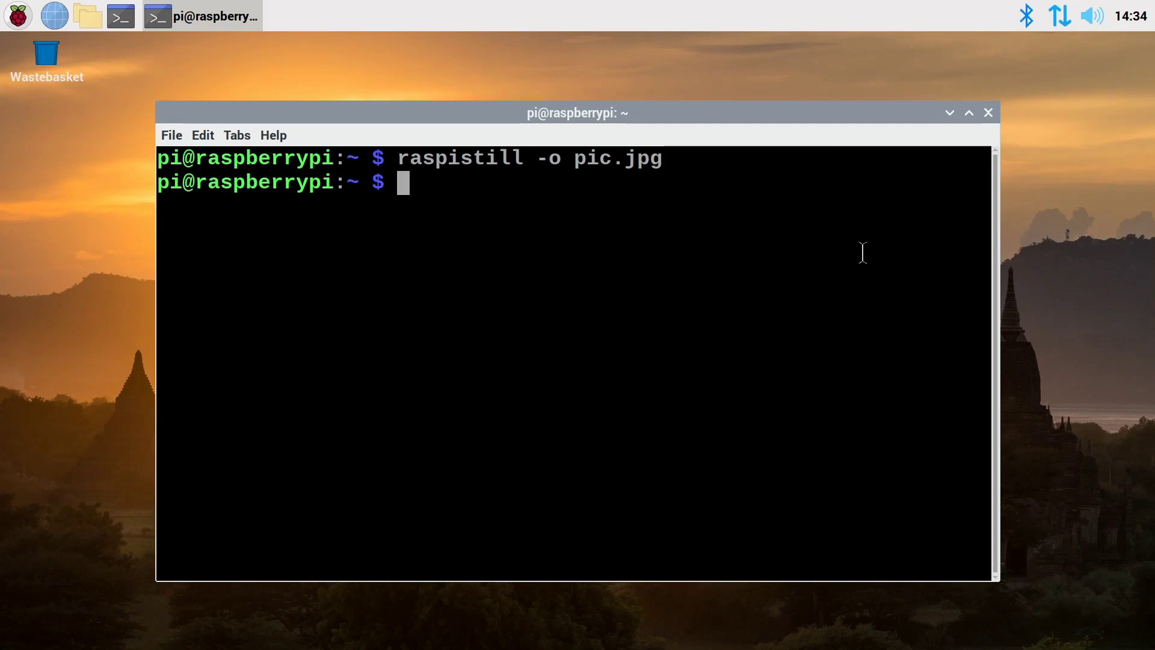
Close the terminal and launch Geany Programmer's Editor from the Programming menu, opening Timelapse_AA.py.
{"action": "left_click", "coordinate": [989, 112]}
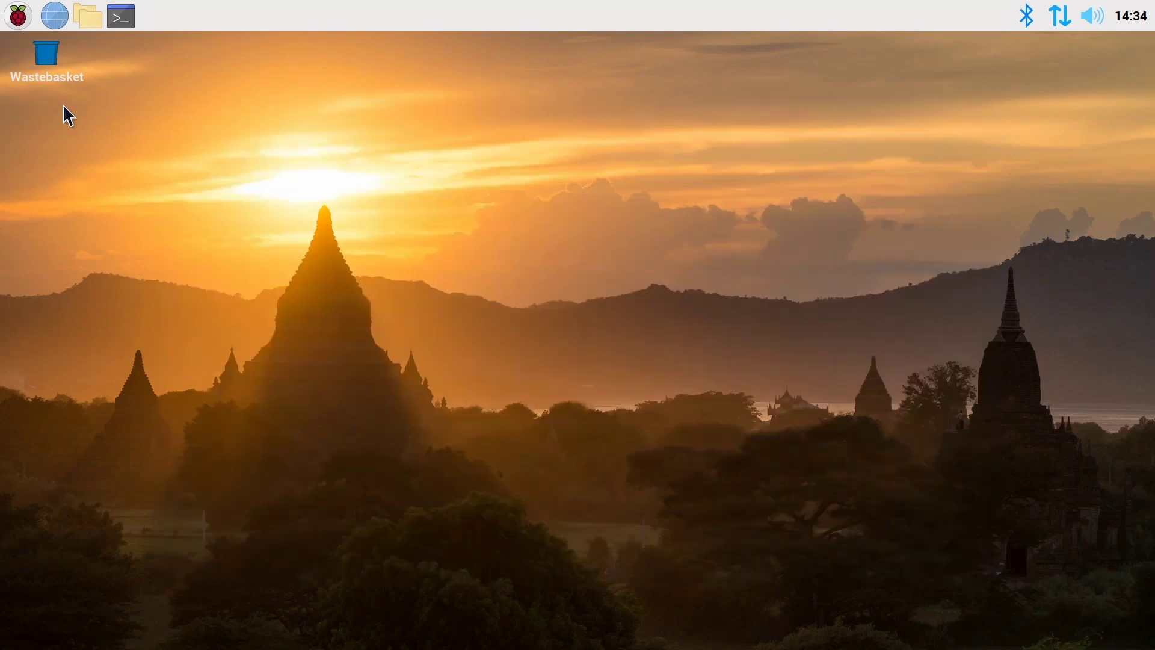
{"action": "left_click", "coordinate": [21, 18]}
{"action": "mouse_move", "coordinate": [77, 44]}
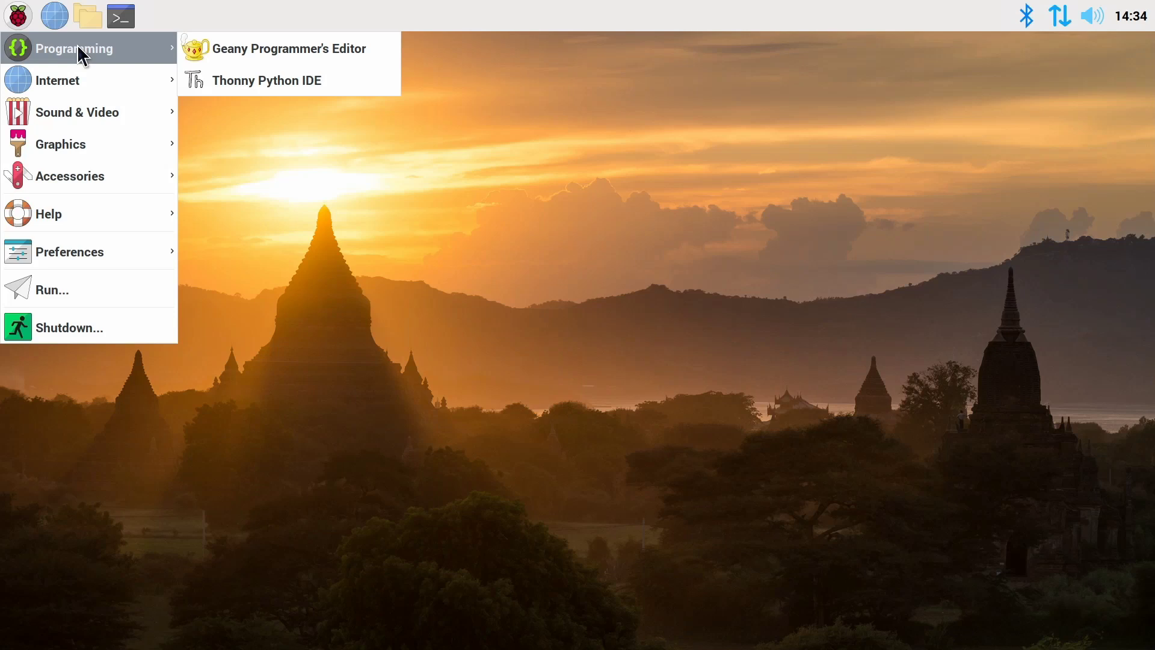
{"action": "left_click", "coordinate": [306, 49]}
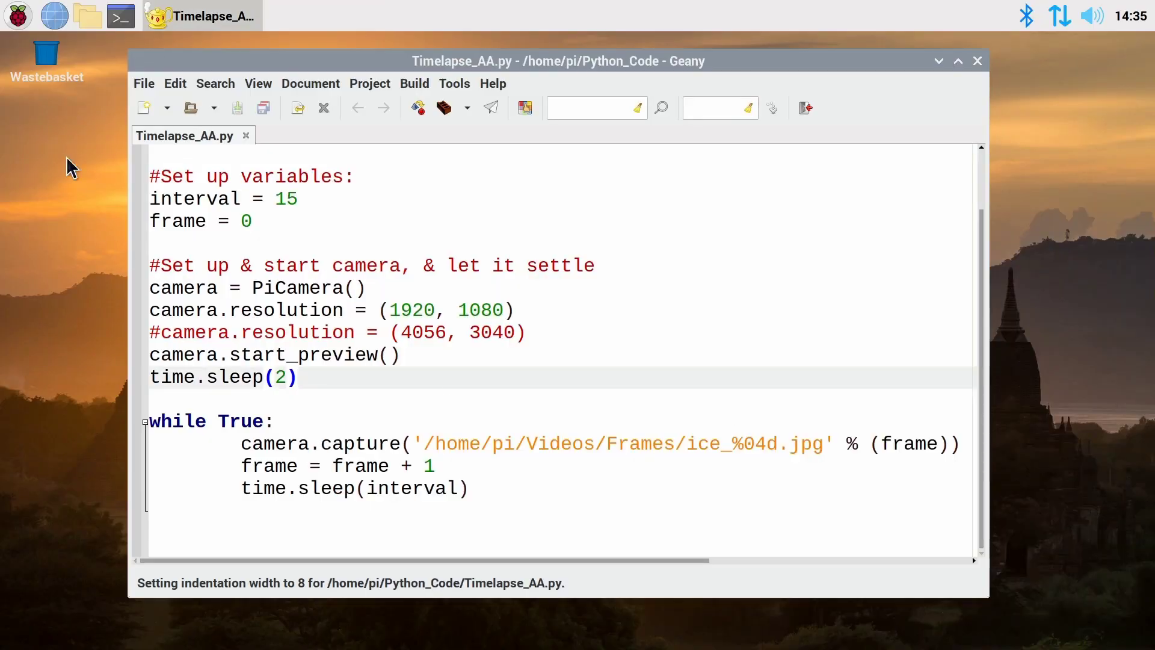
{"action": "left_click", "coordinate": [92, 18]}
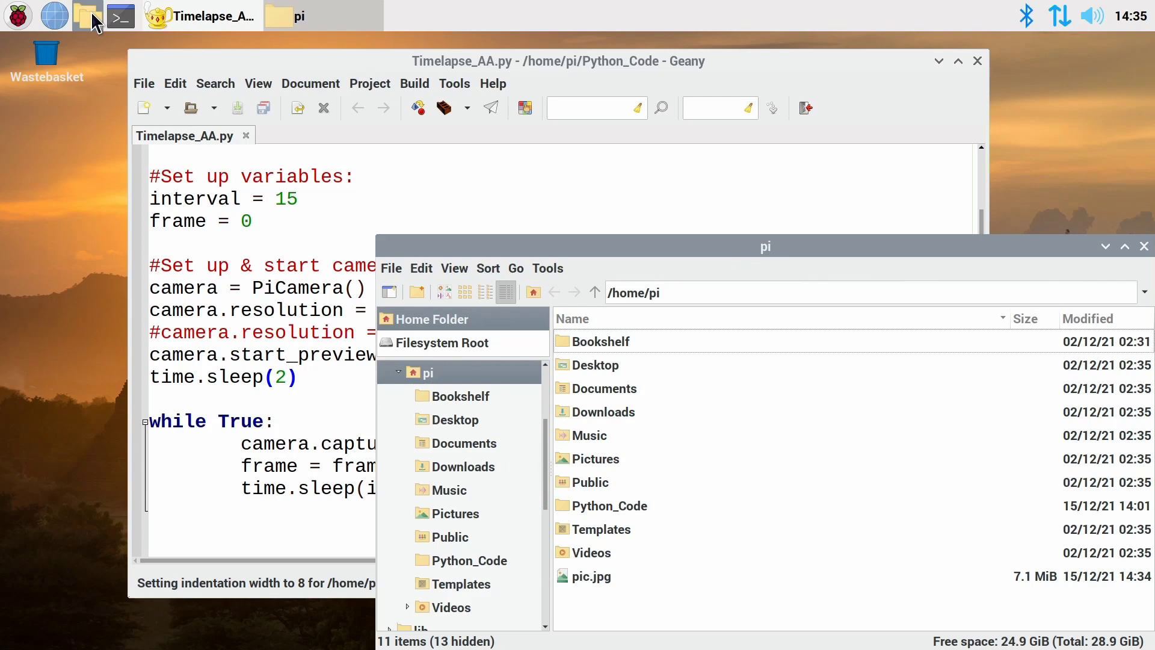
{"action": "left_click", "coordinate": [451, 607]}
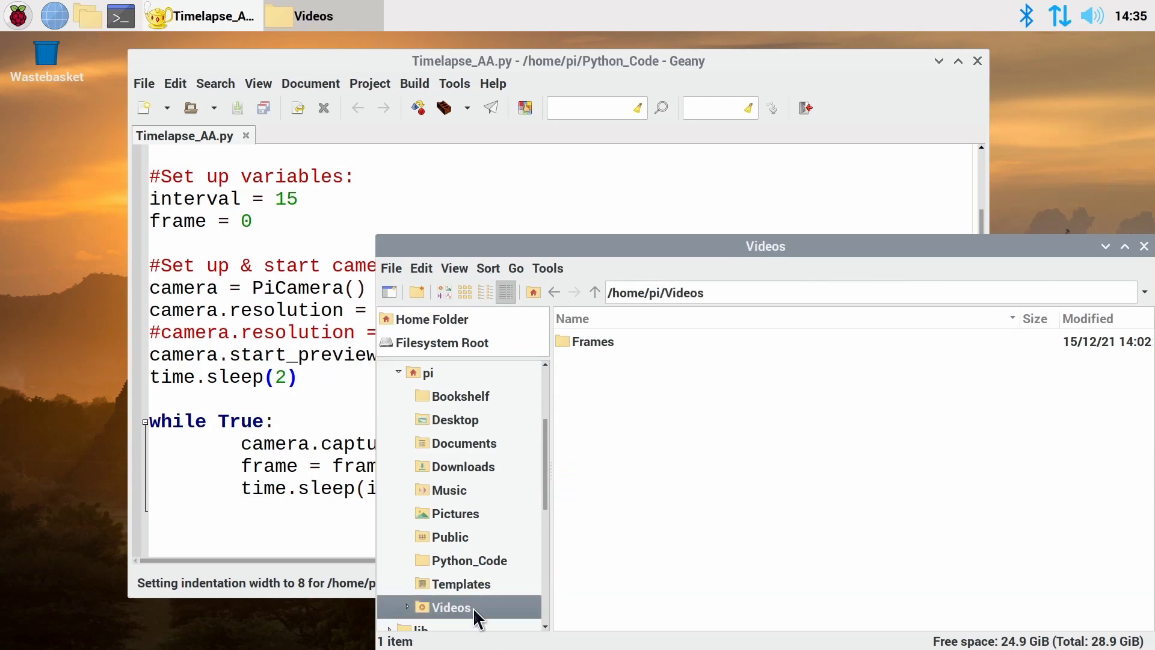
{"action": "double_click", "coordinate": [591, 340]}
{"action": "double_click", "coordinate": [609, 338]}
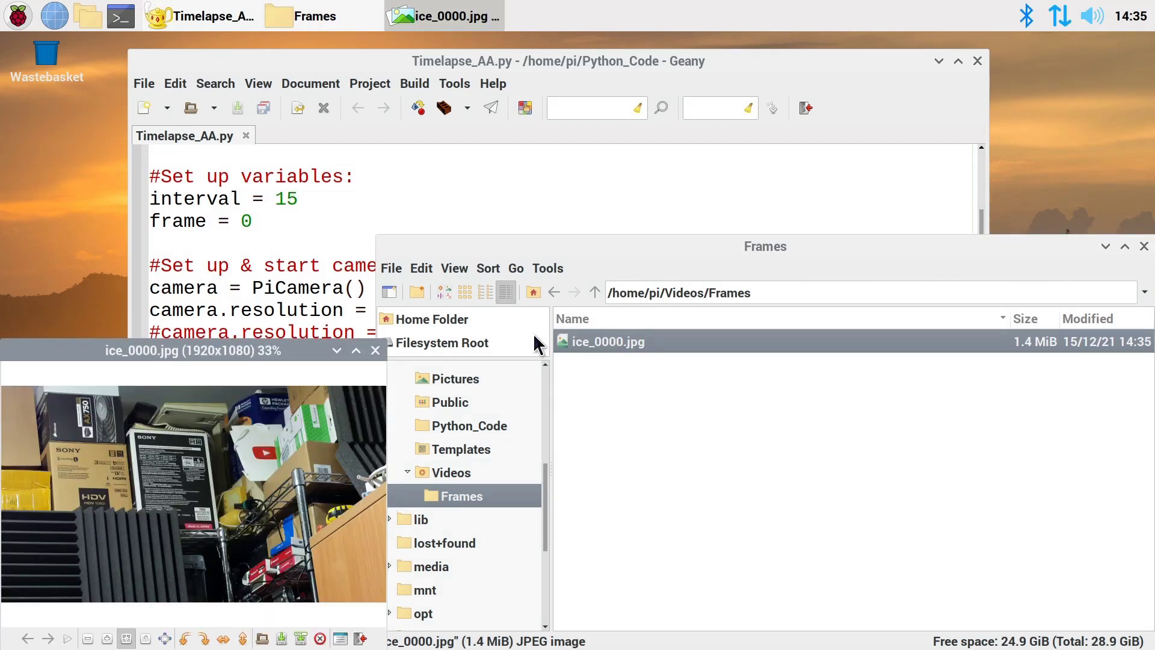
{"action": "left_click_drag", "start_coordinate": [245, 350], "coordinate": [516, 182]}
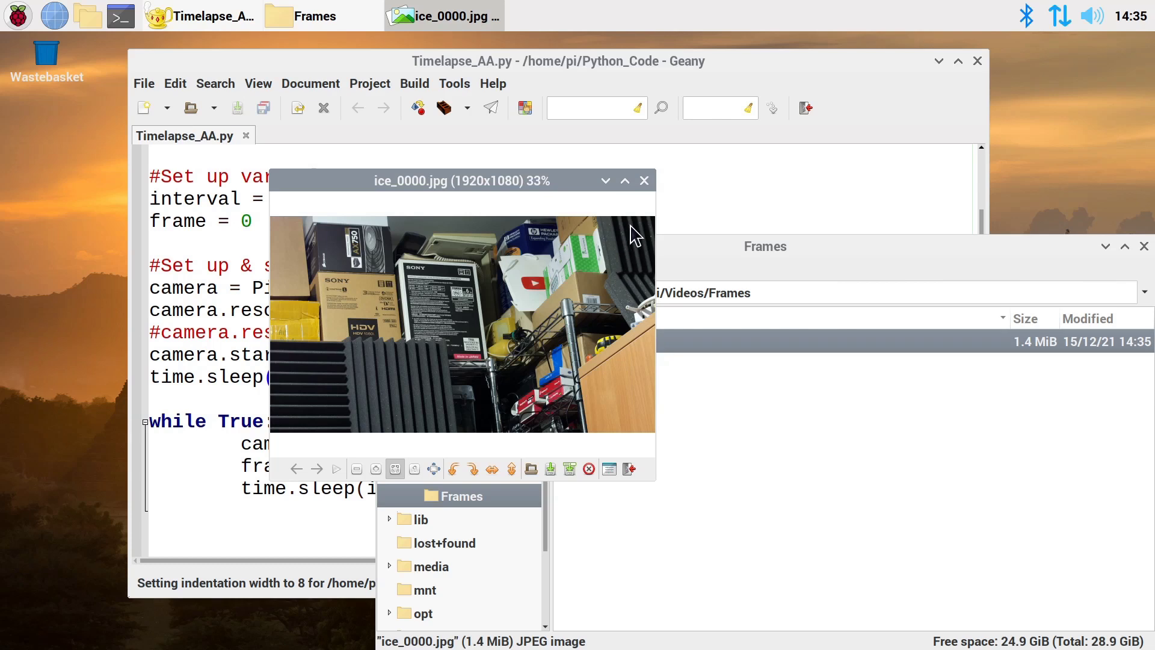
{"action": "left_click", "coordinate": [644, 181]}
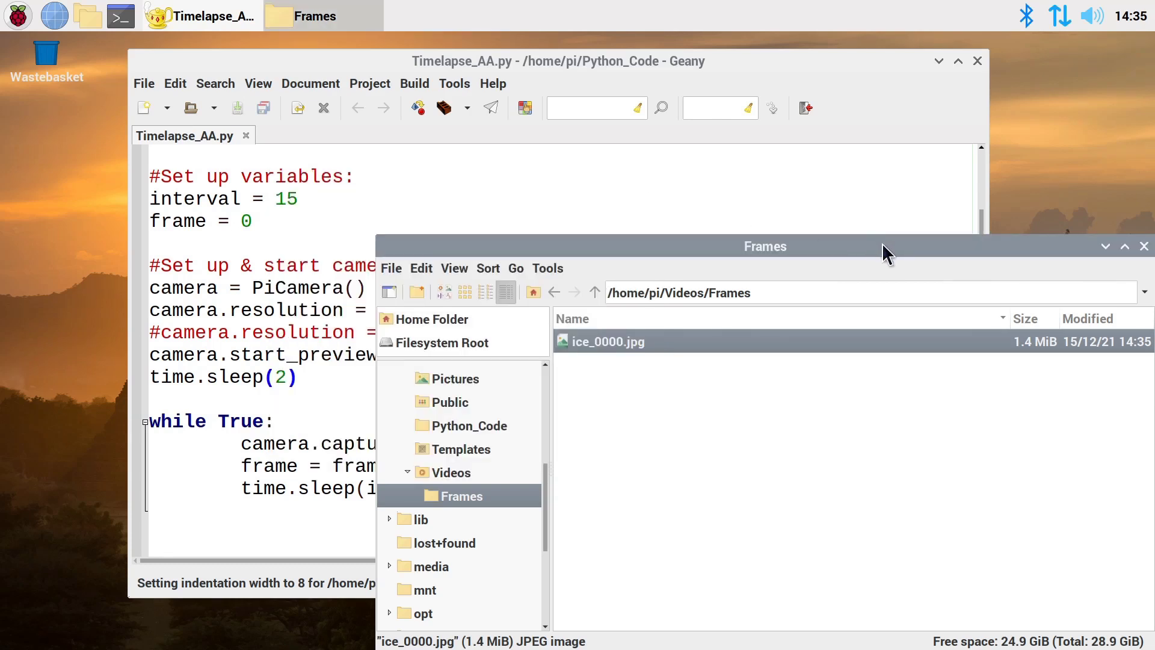
{"action": "left_click_drag", "start_coordinate": [882, 244], "coordinate": [555, 257]}
{"action": "left_click", "coordinate": [820, 258]}
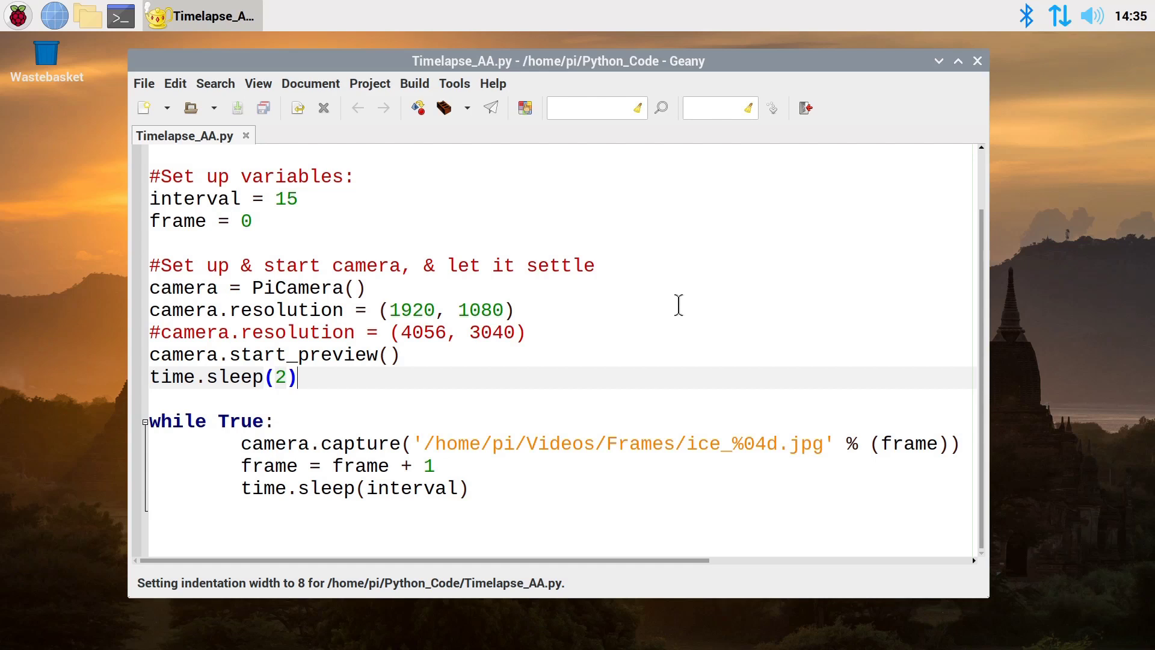
Uncomment the (4056, 3040) resolution line, comment out the (1920, 1080) line, and save Timelapse_AA.py.
{"action": "left_click_drag", "start_coordinate": [526, 333], "coordinate": [149, 310]}
{"action": "left_click", "coordinate": [498, 387]}
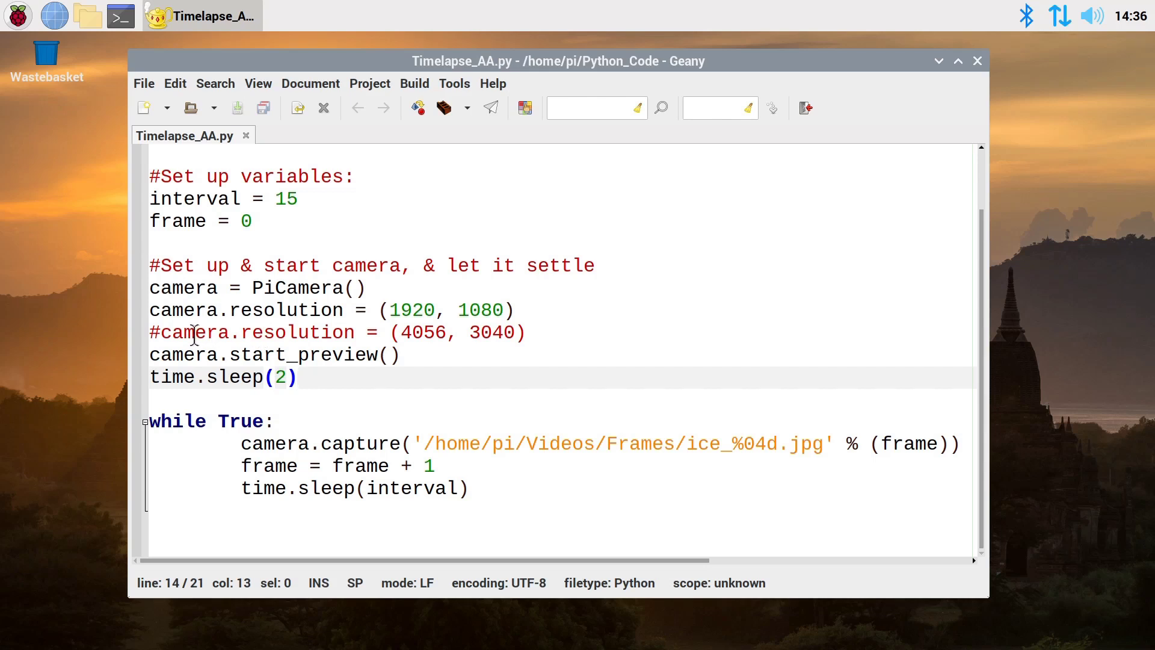
{"action": "left_click", "coordinate": [161, 332]}
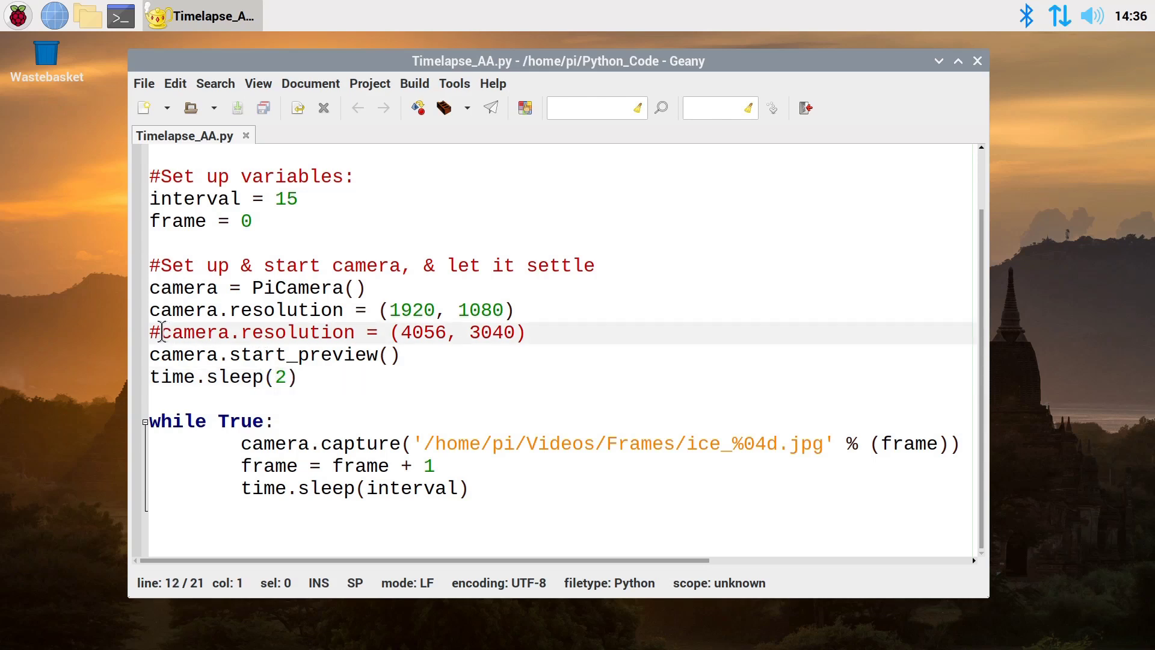
{"action": "key", "text": "BackSpace"}
{"action": "left_click", "coordinate": [156, 316]}
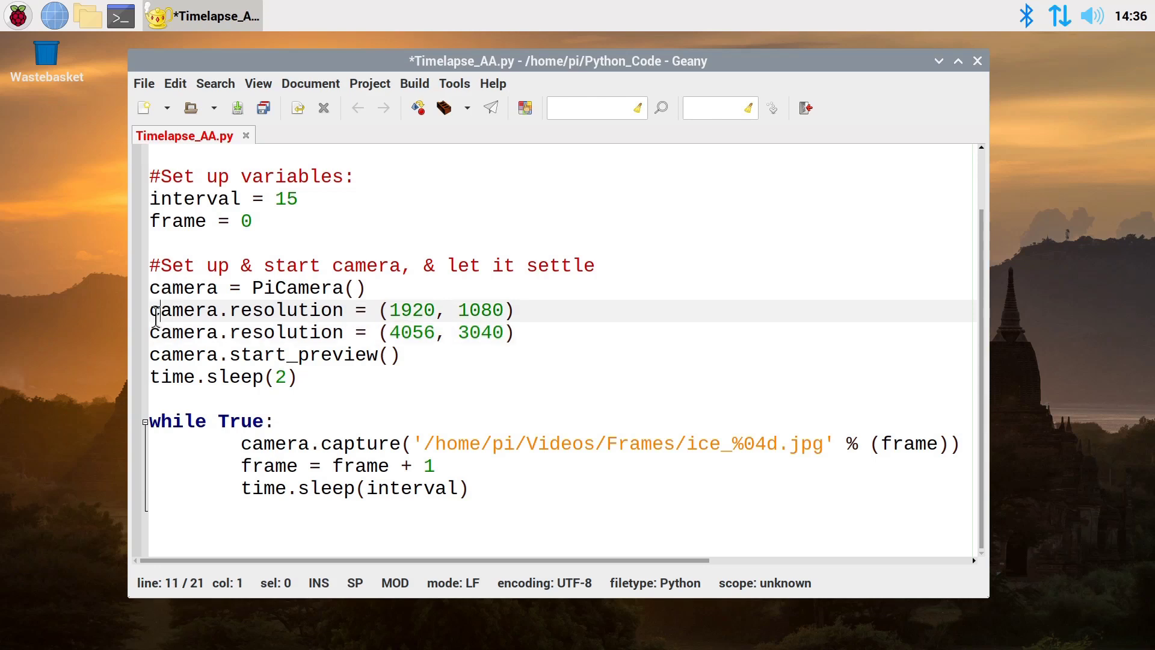
{"action": "key", "text": "Left"}
{"action": "type", "text": "#"}
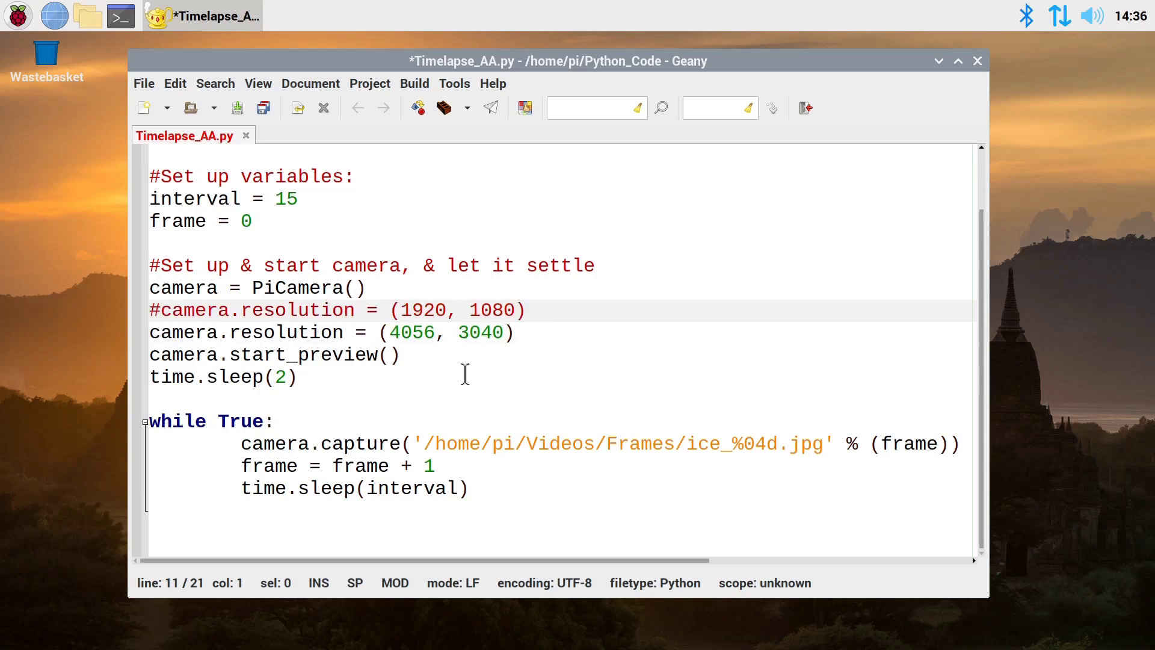
{"action": "left_click", "coordinate": [143, 84]}
{"action": "left_click", "coordinate": [171, 221]}
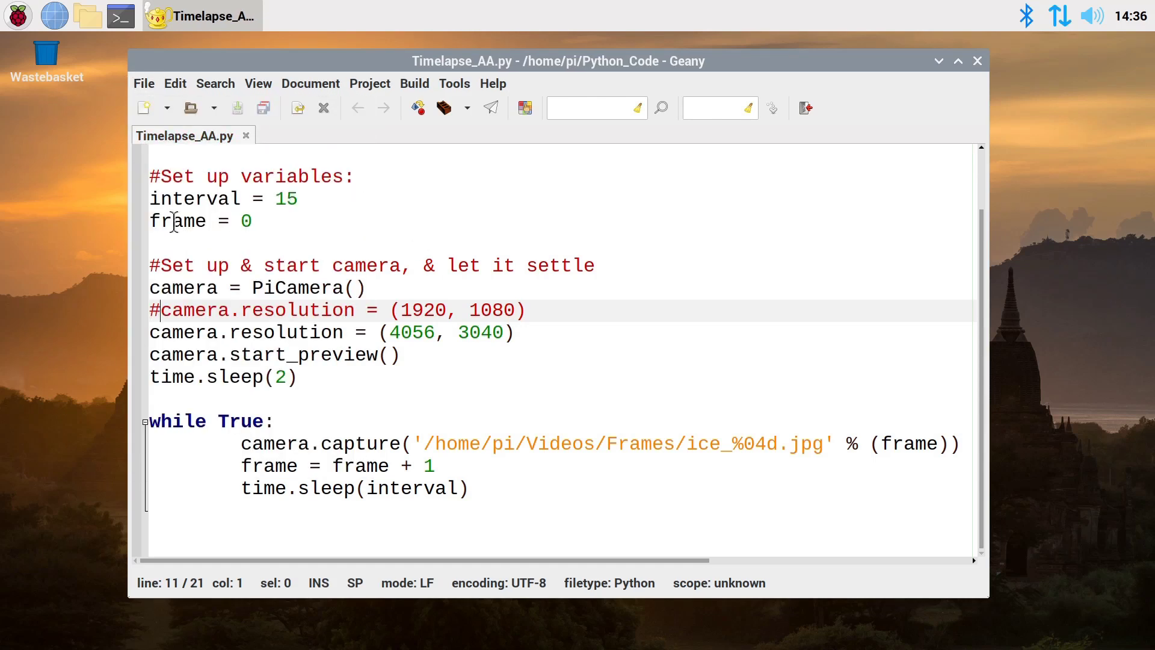
{"action": "left_click", "coordinate": [491, 108]}
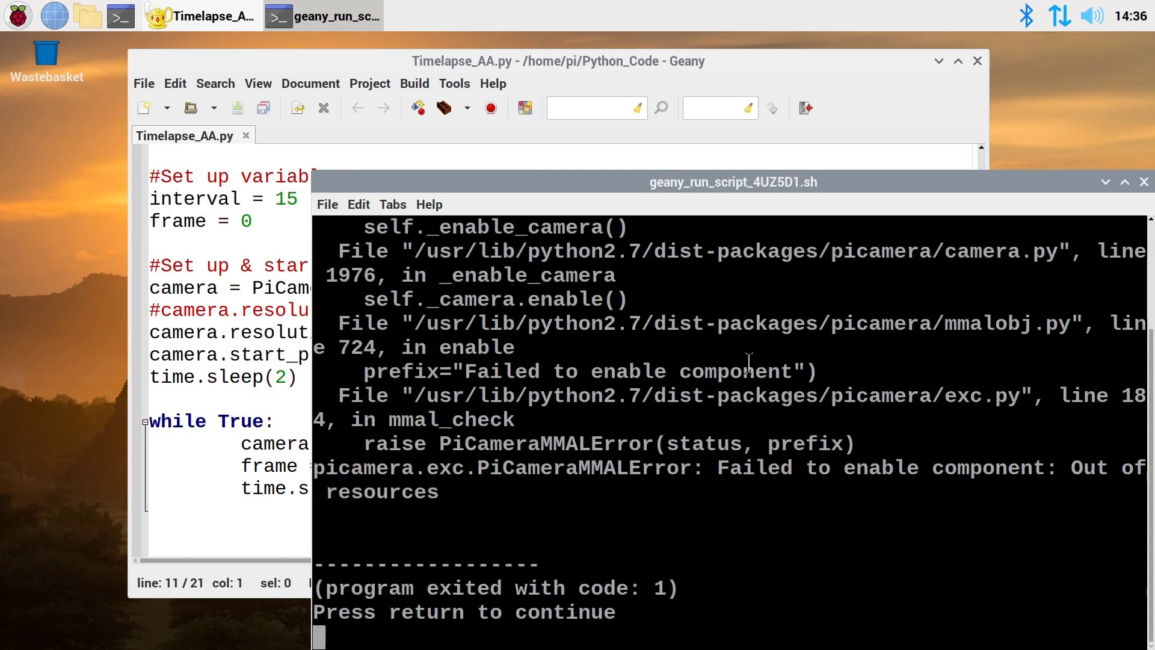
{"action": "left_click_drag", "start_coordinate": [717, 182], "coordinate": [560, 161]}
{"action": "left_click_drag", "start_coordinate": [995, 446], "coordinate": [946, 277]}
{"action": "left_click_drag", "start_coordinate": [637, 285], "coordinate": [186, 263]}
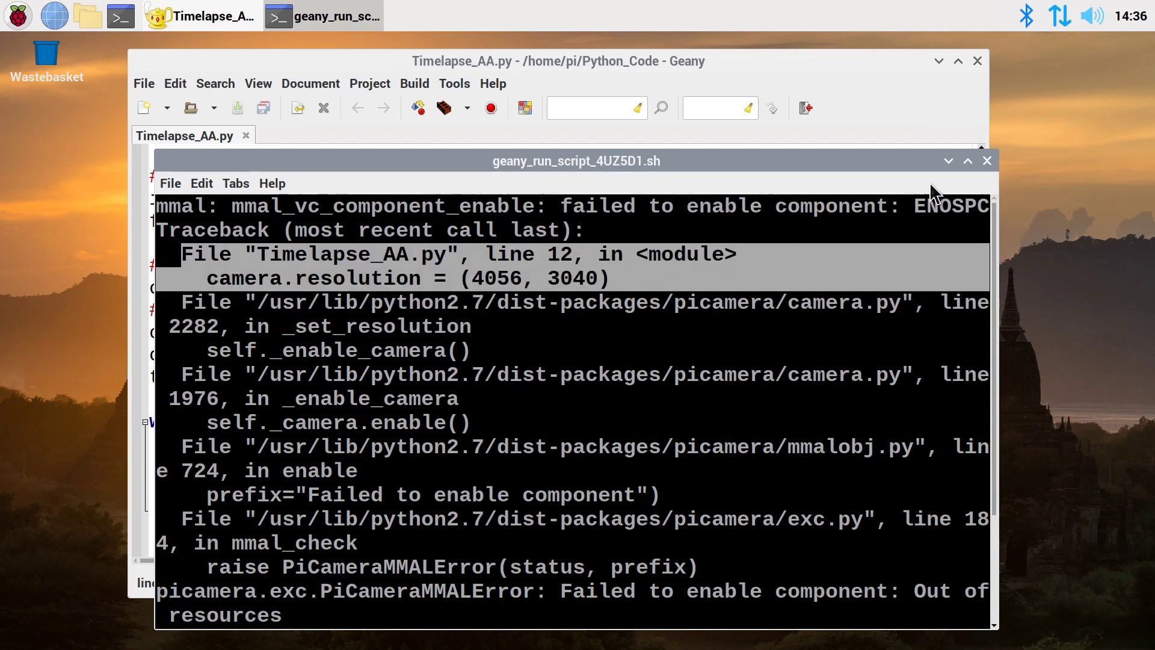
{"action": "left_click", "coordinate": [987, 161]}
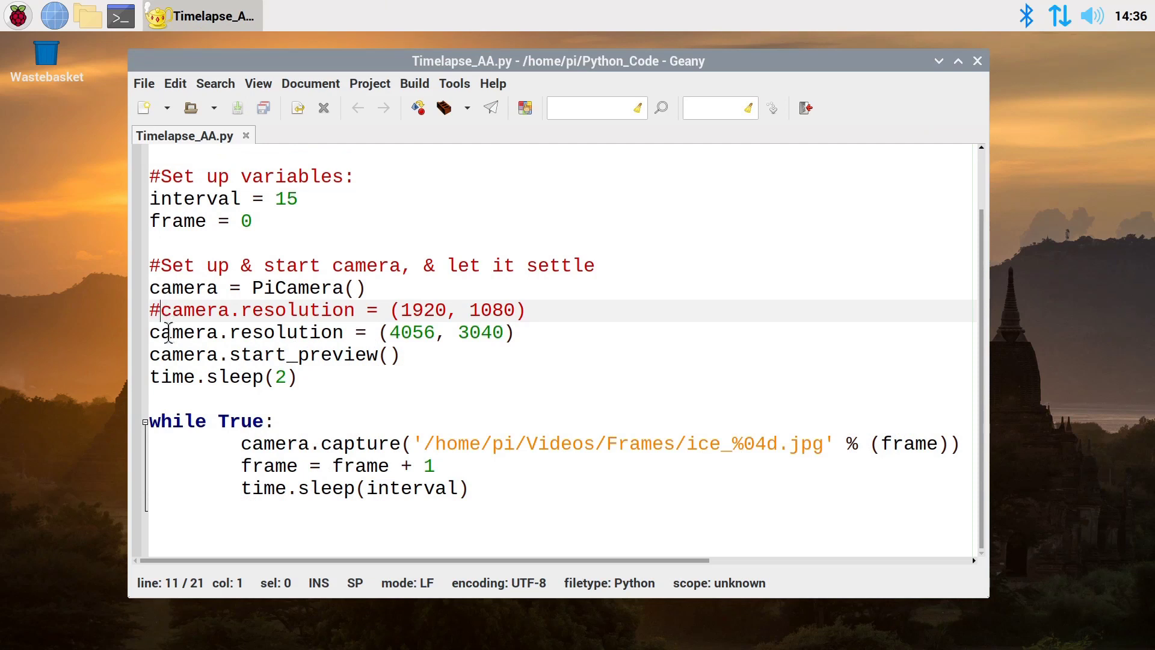
Re-enable the 1920, 1080 resolution, comment out 4056, 3040, save, and rerun the script.
{"action": "key", "text": "BackSpace"}
{"action": "left_click", "coordinate": [159, 332]}
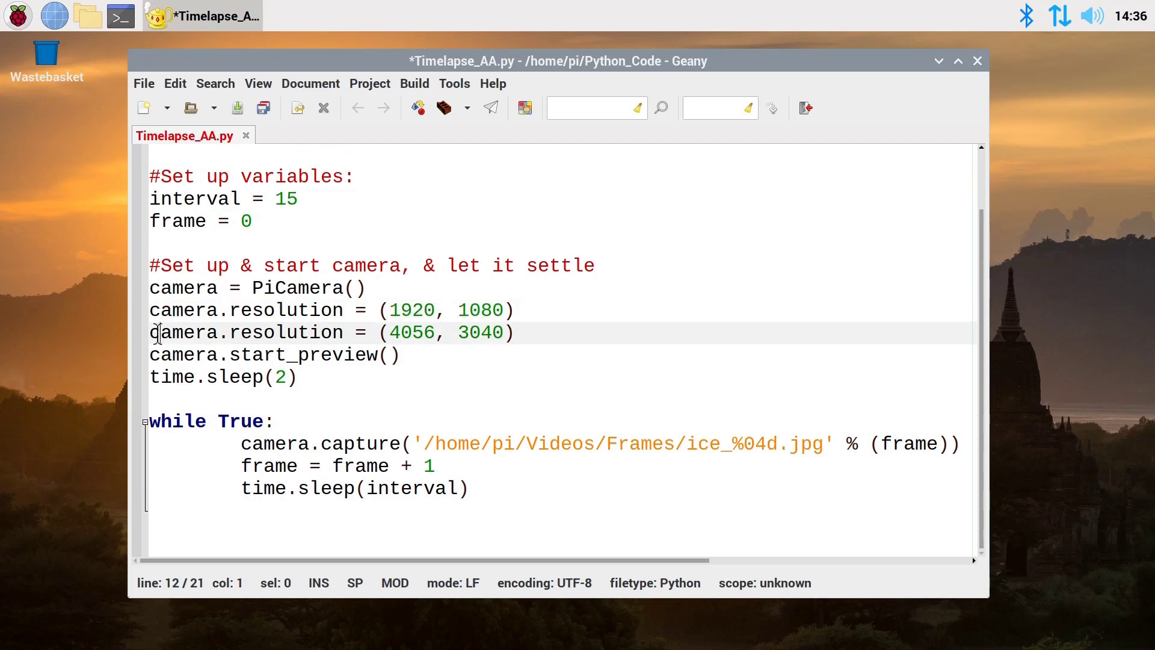
{"action": "key", "text": "Left"}
{"action": "type", "text": "#"}
{"action": "left_click", "coordinate": [461, 418]}
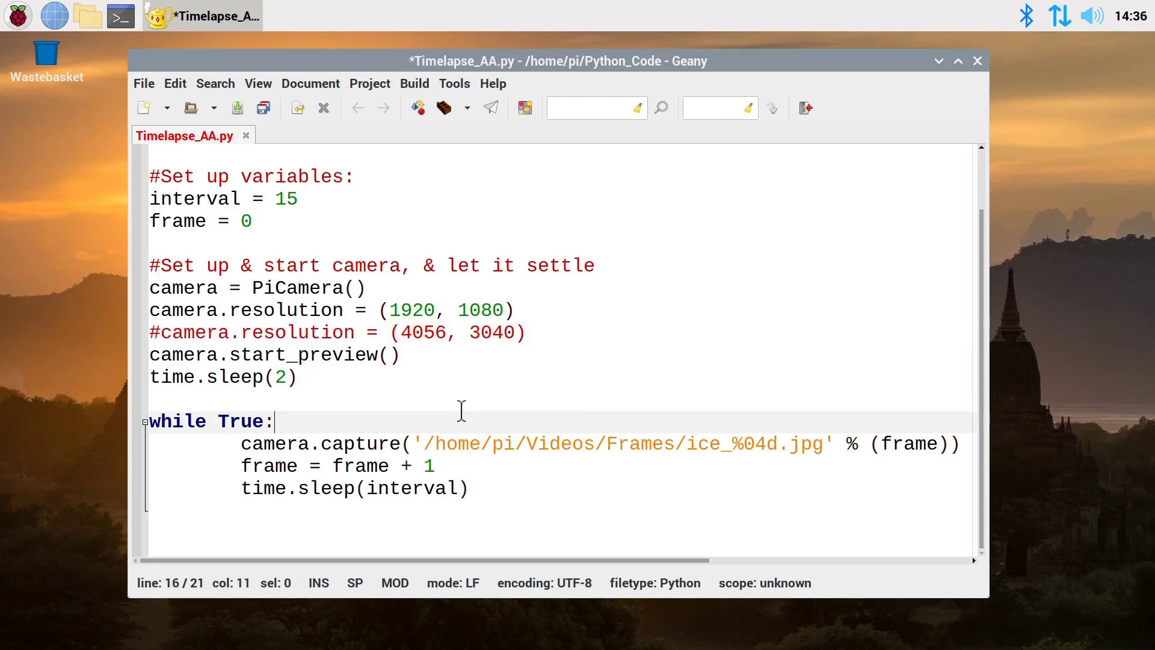
{"action": "left_click", "coordinate": [140, 89]}
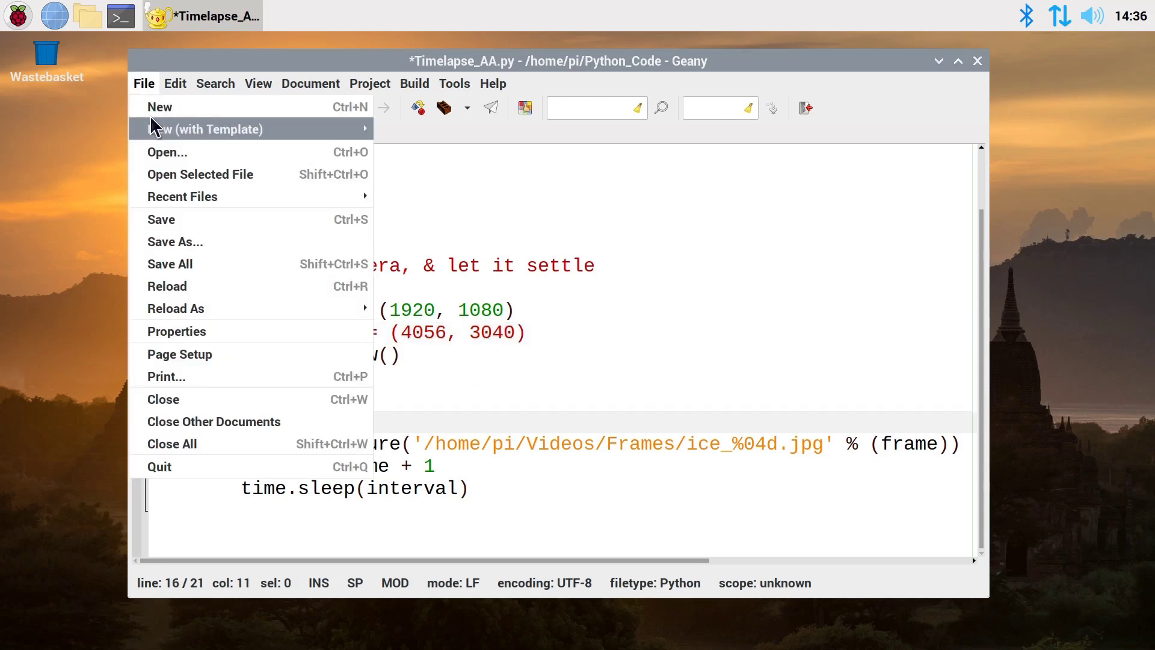
{"action": "left_click", "coordinate": [155, 219]}
{"action": "left_click", "coordinate": [491, 108]}
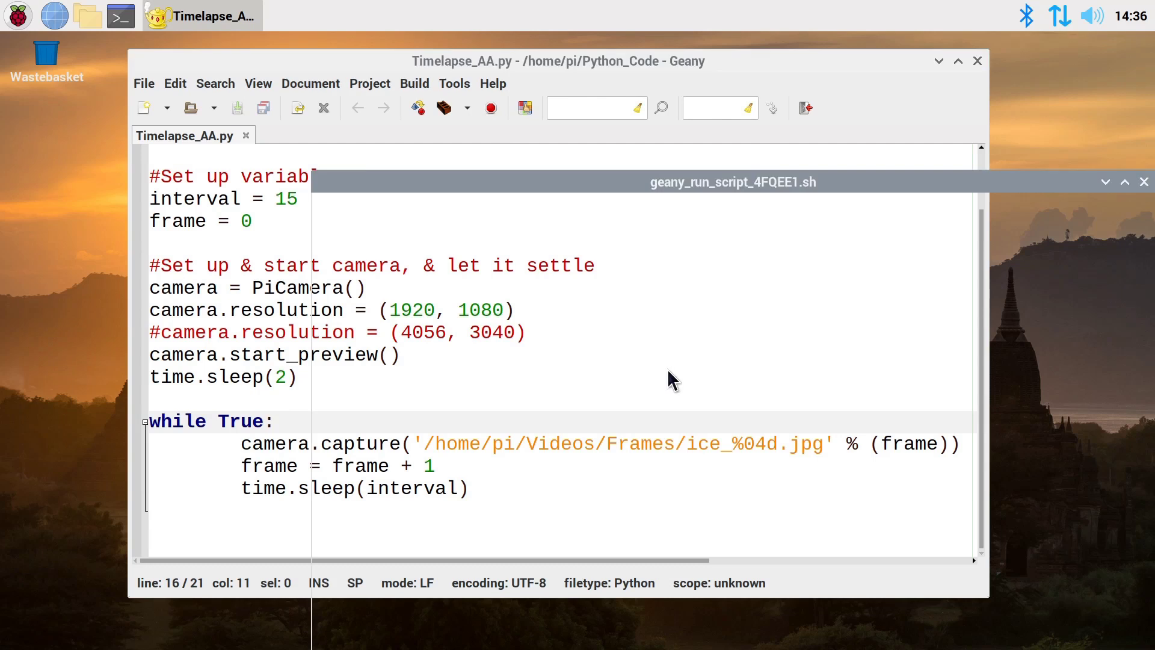